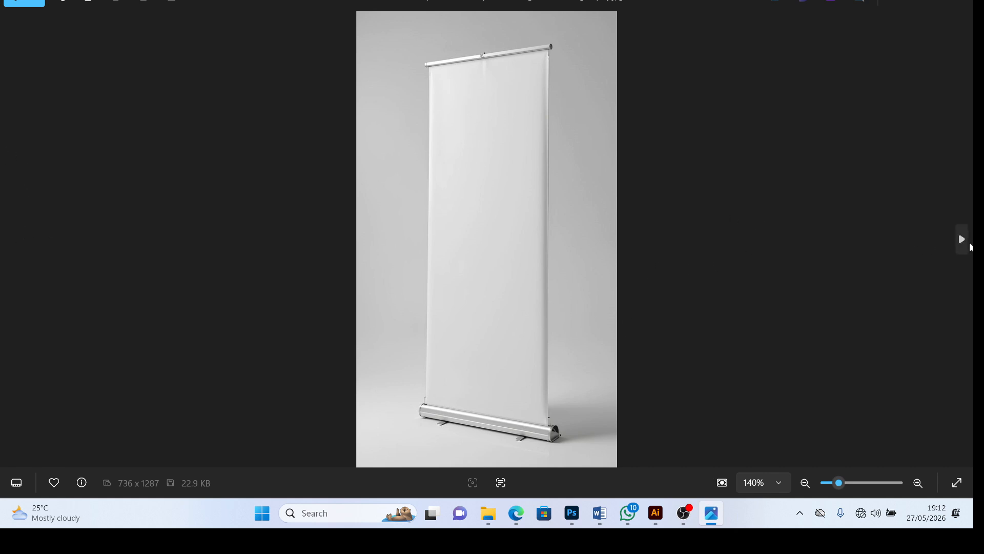
Preview the blank roll-up mockup and the MedLifePharma poster image, and return to their folder
{"action": "left_click", "coordinate": [964, 244]}
{"action": "scroll", "coordinate": [451, 276], "scroll_direction": "up", "scroll_amount": 2}
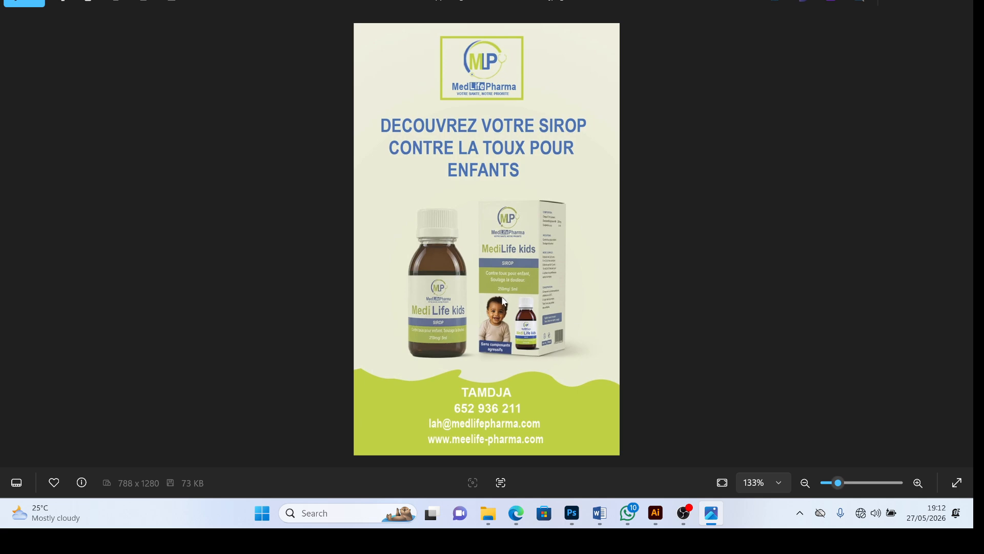
{"action": "left_click", "coordinate": [967, 2]}
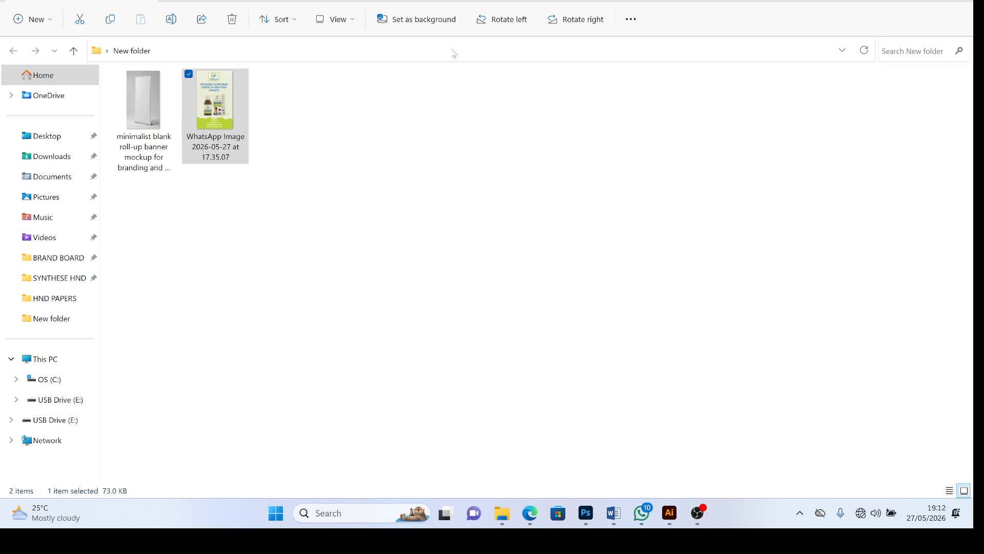
{"action": "left_click", "coordinate": [294, 121]}
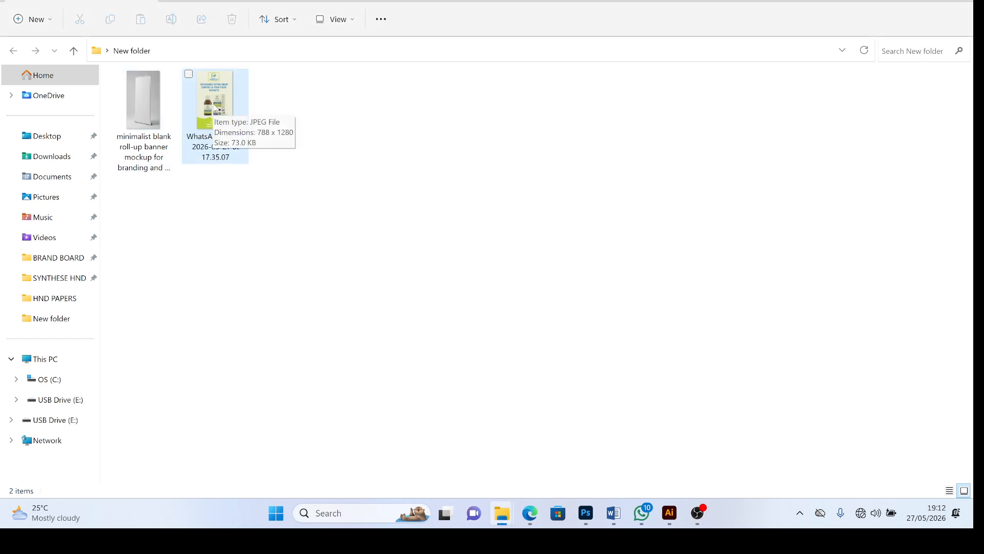
{"action": "left_click", "coordinate": [218, 109]}
Open the minimalist blank roll-up banner mockup image as a new document in Photoshop
{"action": "left_click_drag", "start_coordinate": [149, 102], "coordinate": [600, 0]}
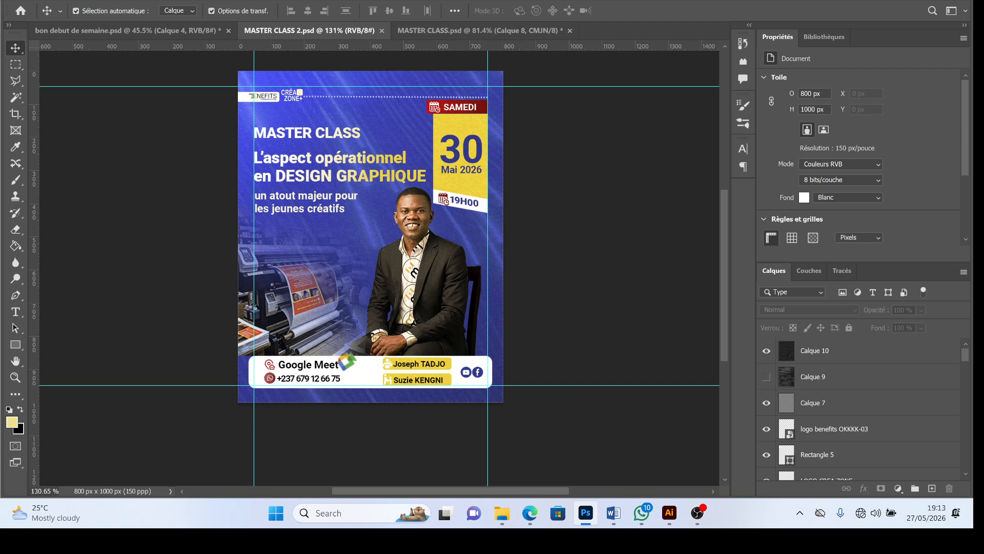
{"action": "key", "text": "alt+Tab"}
{"action": "left_click_drag", "start_coordinate": [159, 104], "coordinate": [708, 11]}
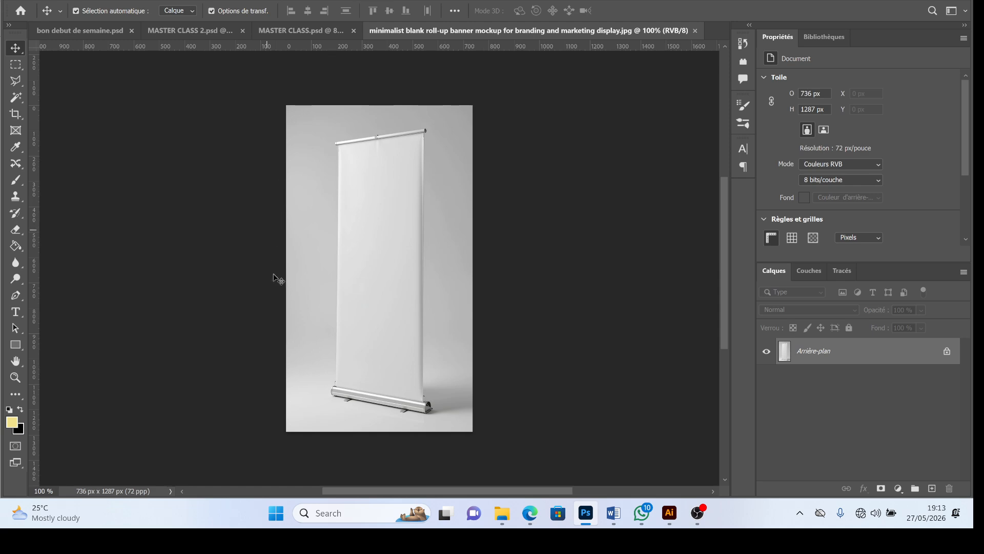
Duplicate the mockup's background layer and hide the original Arrière-plan layer
{"action": "scroll", "coordinate": [277, 278], "scroll_direction": "up", "scroll_amount": 2}
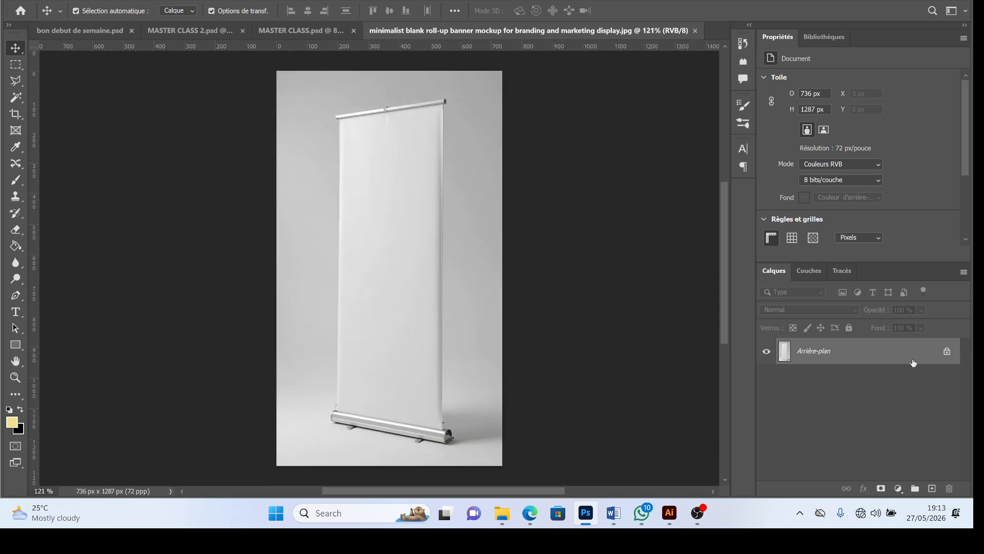
{"action": "key", "text": "ctrl+j"}
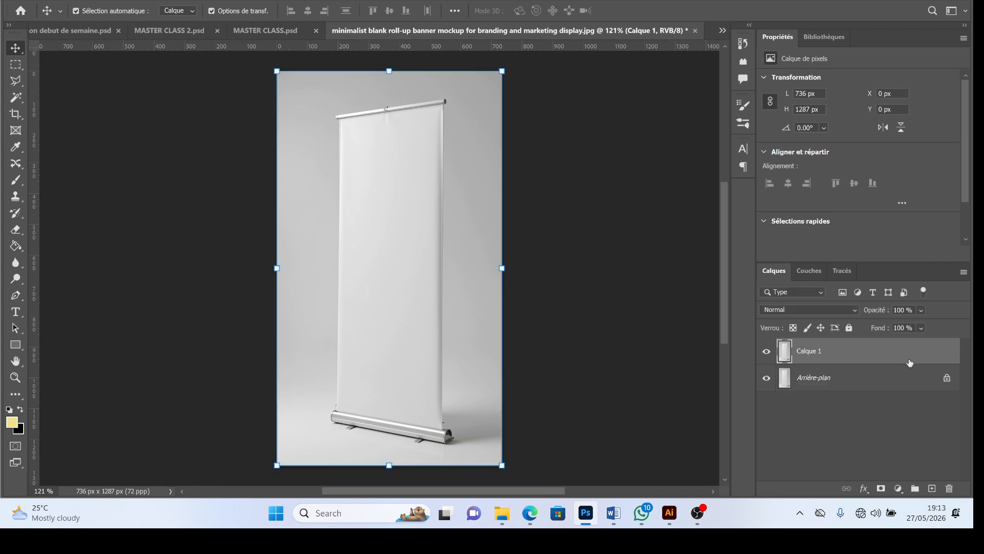
{"action": "left_click", "coordinate": [767, 379]}
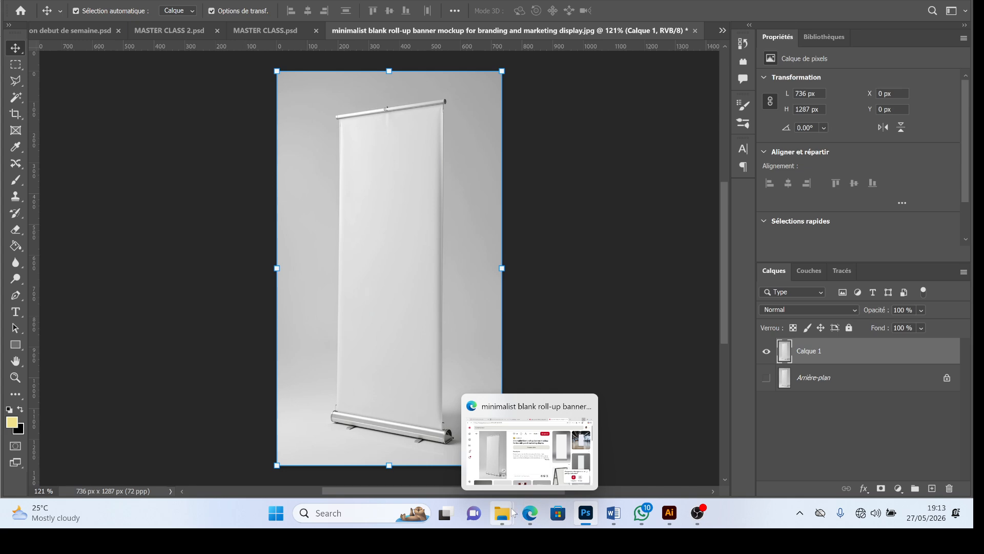
Place the WhatsApp Image poster from the folder into the roll-up mockup document
{"action": "mouse_move", "coordinate": [494, 516]}
{"action": "left_click", "coordinate": [796, 437]}
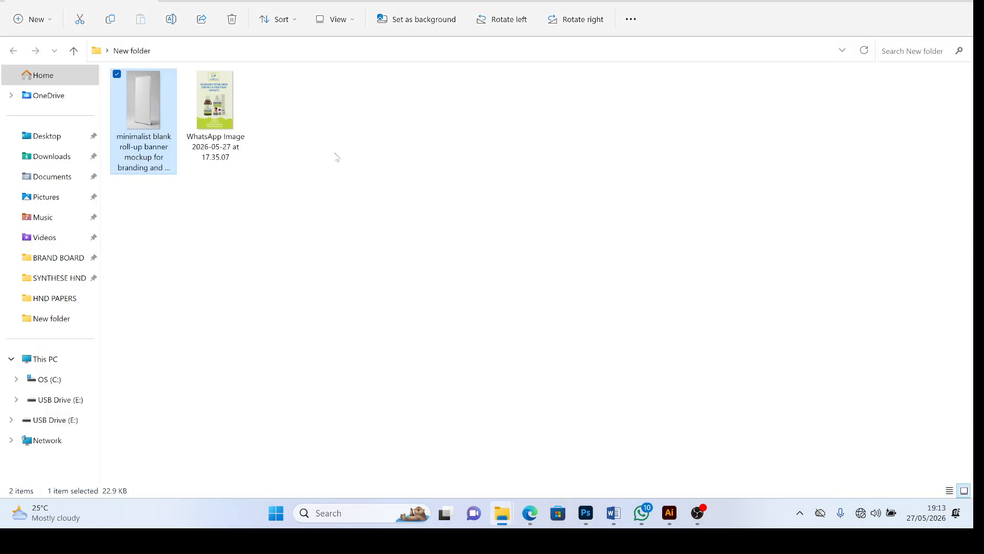
{"action": "left_click_drag", "start_coordinate": [214, 103], "coordinate": [386, 241]}
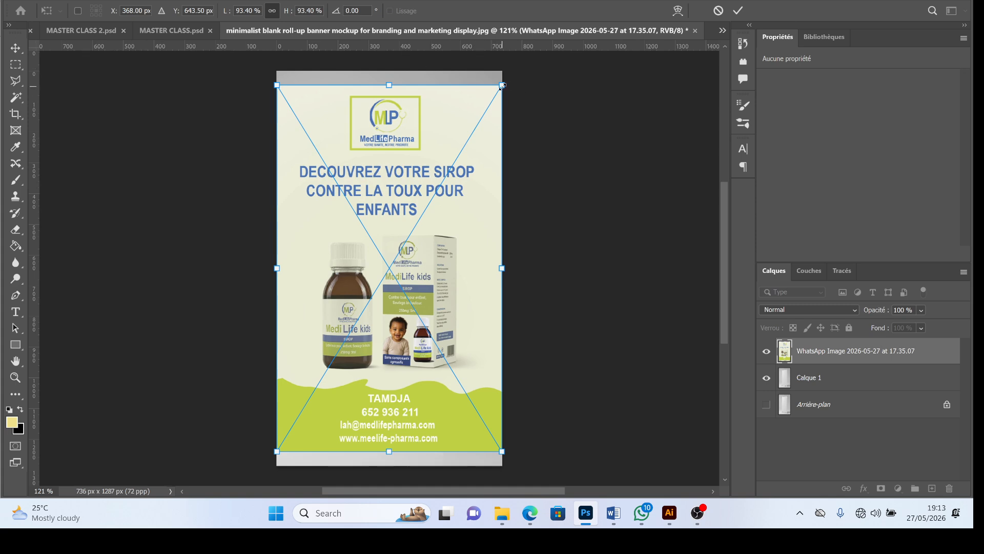
Scale the placed poster to about 88% and center it horizontally on the mockup canvas
{"action": "left_click_drag", "start_coordinate": [502, 85], "coordinate": [510, 72]}
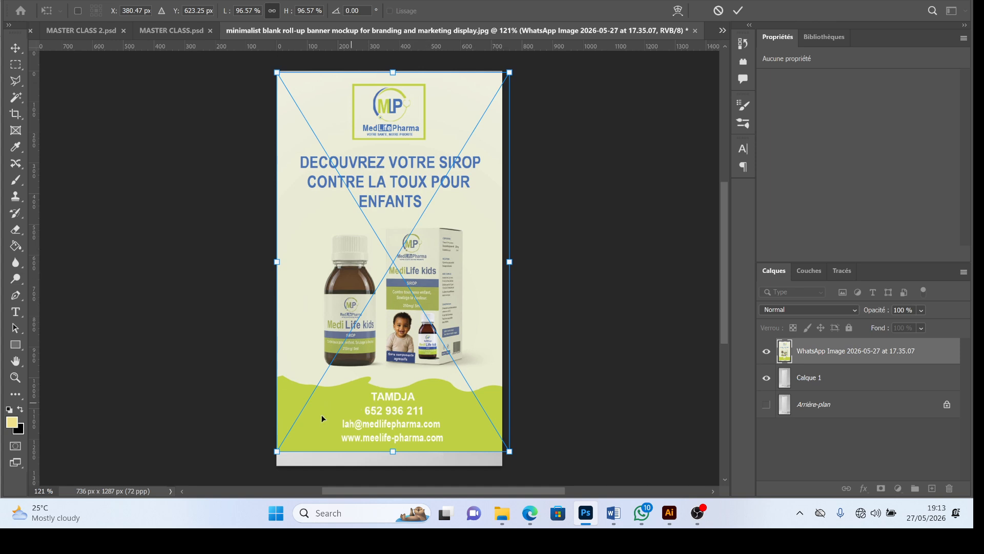
{"action": "left_click_drag", "start_coordinate": [277, 453], "coordinate": [266, 468]}
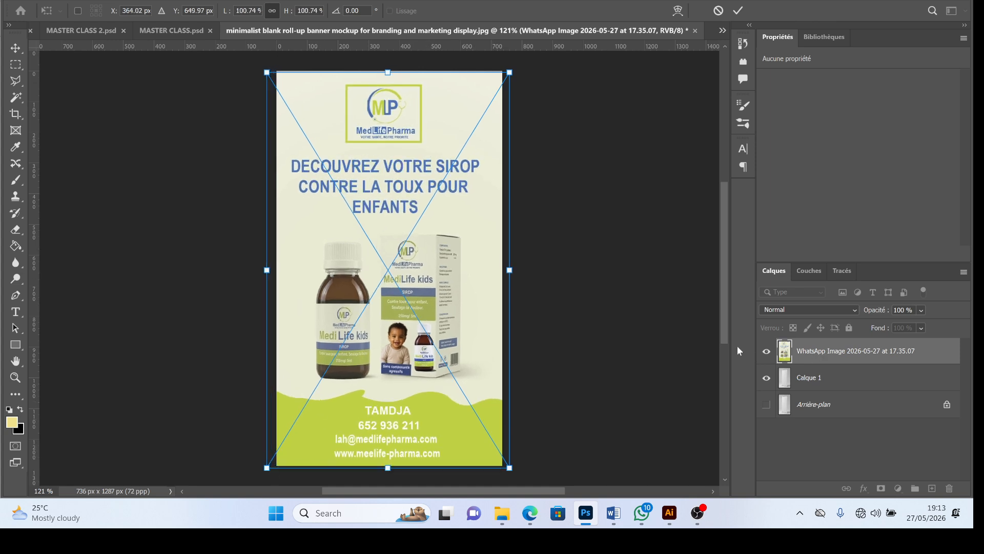
{"action": "key", "text": "ctrl+z"}
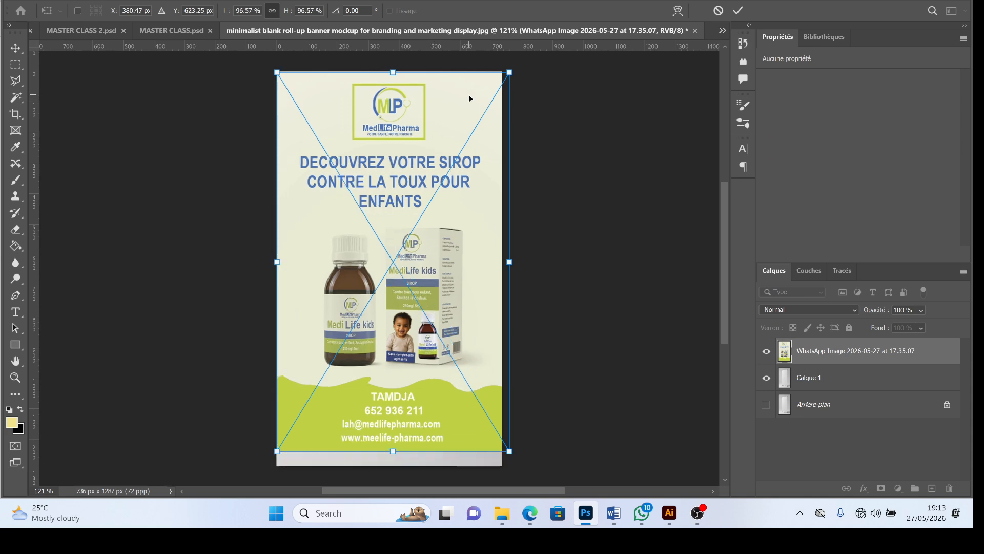
{"action": "left_click_drag", "start_coordinate": [470, 92], "coordinate": [471, 118]}
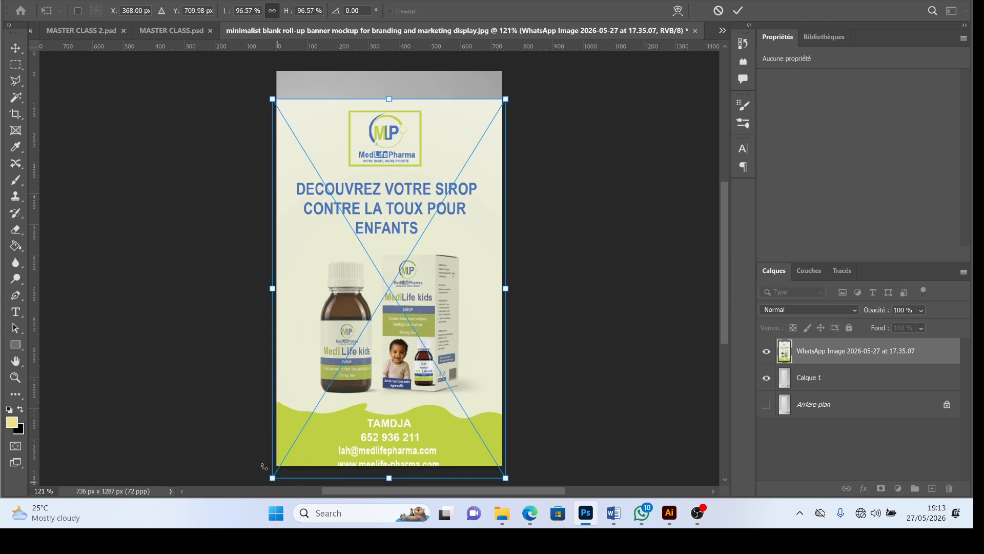
{"action": "left_click_drag", "start_coordinate": [273, 478], "coordinate": [299, 449]}
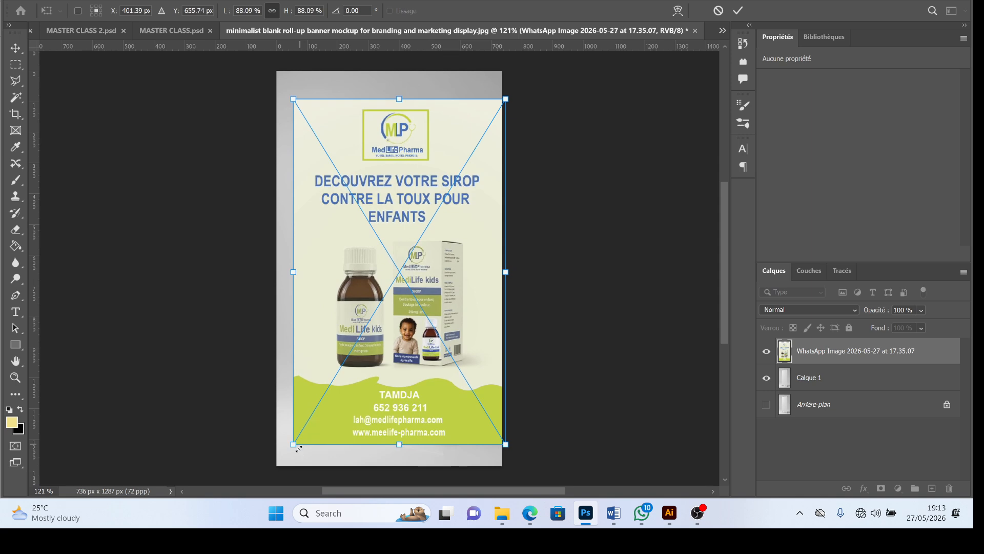
{"action": "left_click_drag", "start_coordinate": [434, 297], "coordinate": [426, 290]}
Hide the poster layer, trace the banner's white panel on Calque 1 with the Pen tool and convert the path to a selection
{"action": "left_click", "coordinate": [766, 353]}
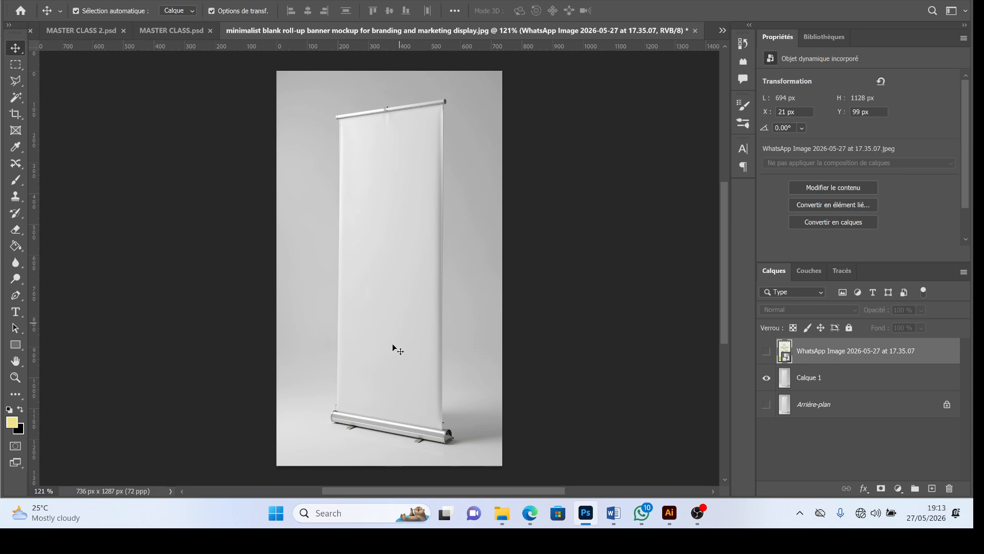
{"action": "left_click", "coordinate": [807, 385]}
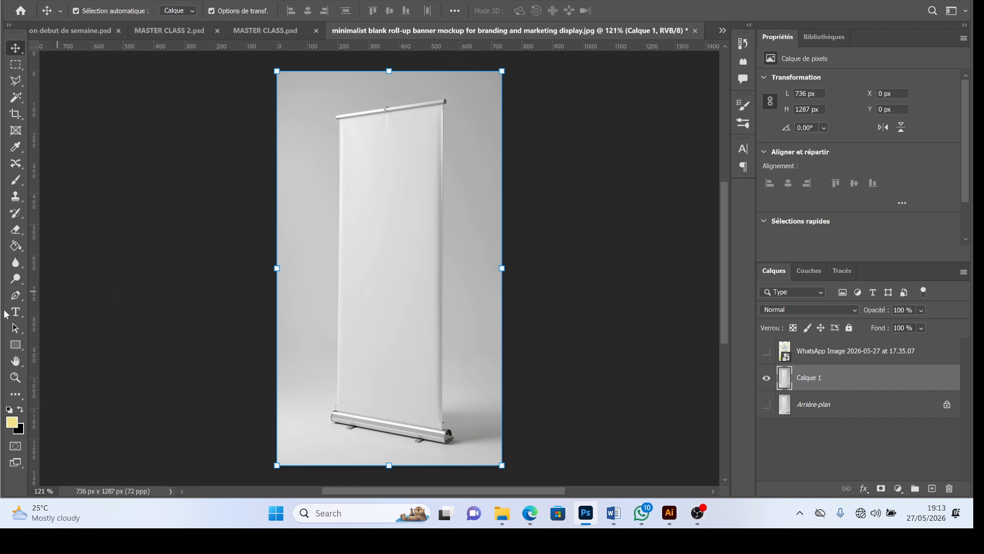
{"action": "left_click", "coordinate": [18, 299]}
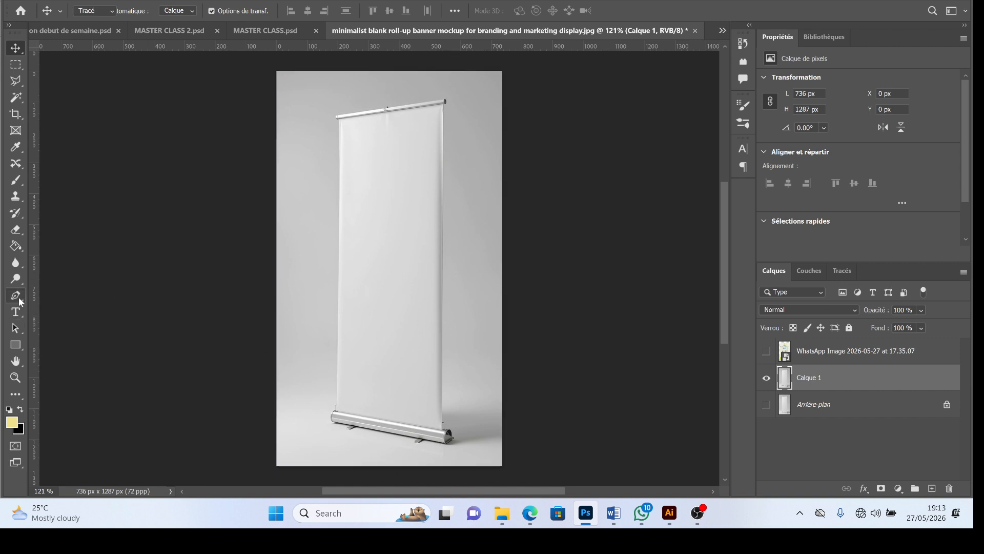
{"action": "left_click", "coordinate": [336, 411]}
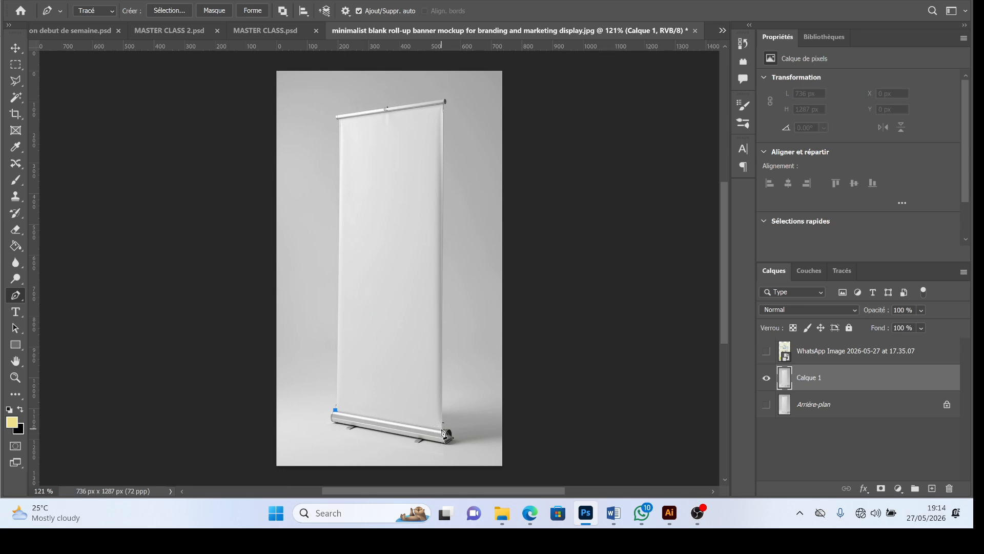
{"action": "left_click", "coordinate": [442, 429]}
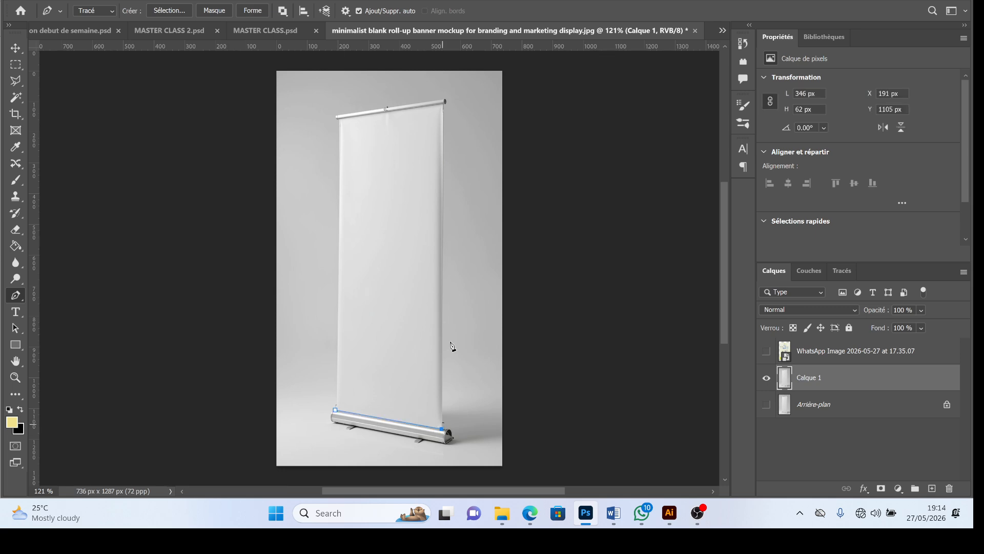
{"action": "left_click", "coordinate": [444, 103]}
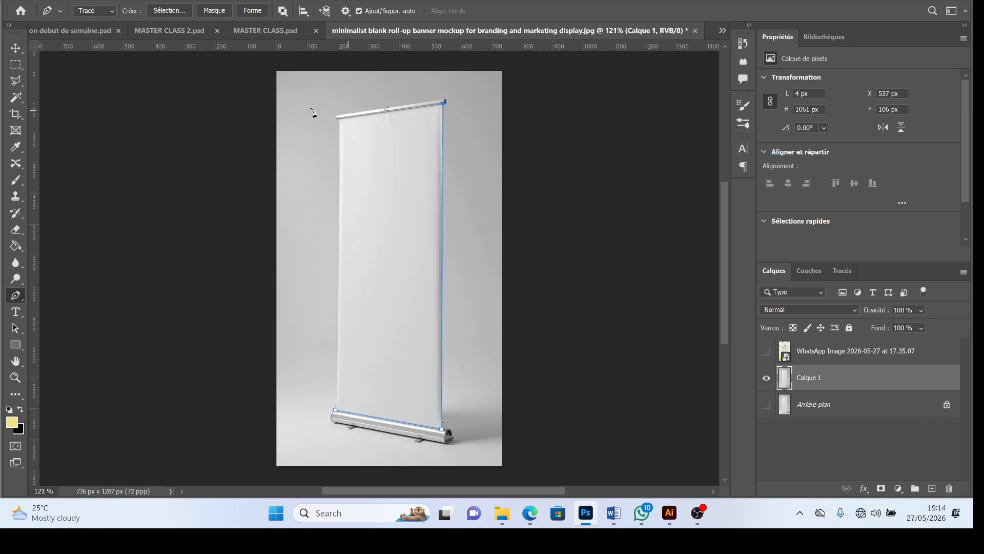
{"action": "left_click", "coordinate": [339, 120]}
{"action": "left_click", "coordinate": [336, 410]}
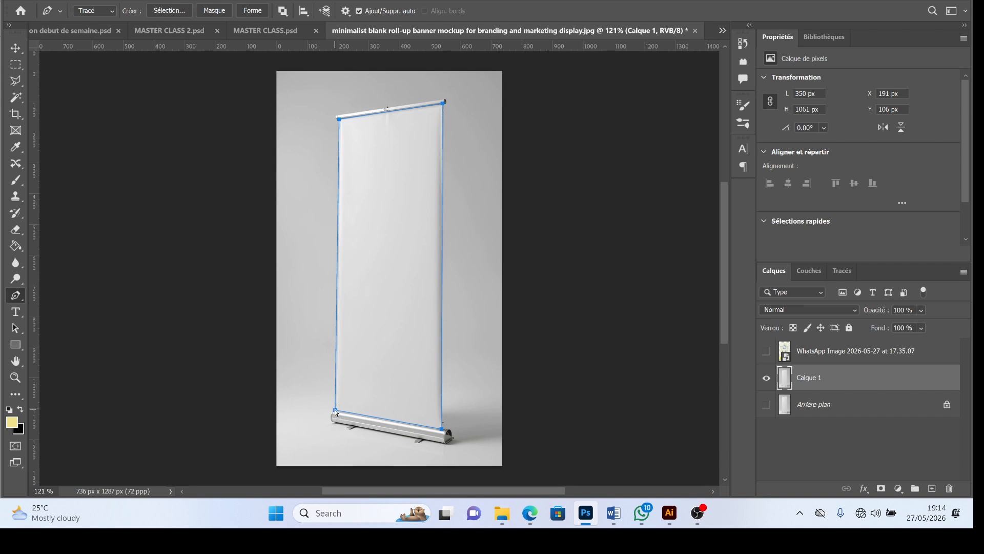
{"action": "key", "text": "ctrl+Return"}
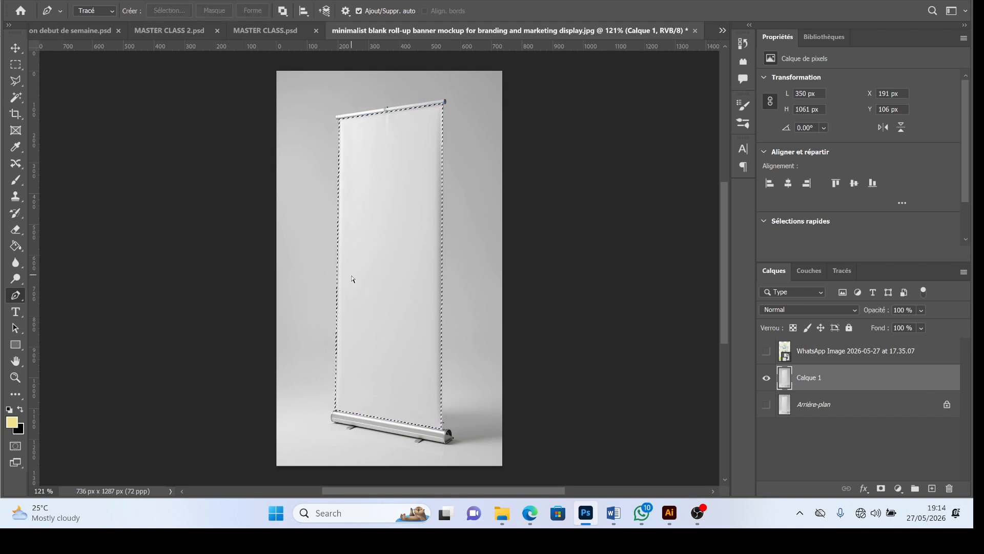
Copy the selected banner panel to its own layer and show the poster layer above it again
{"action": "key", "text": "ctrl+j"}
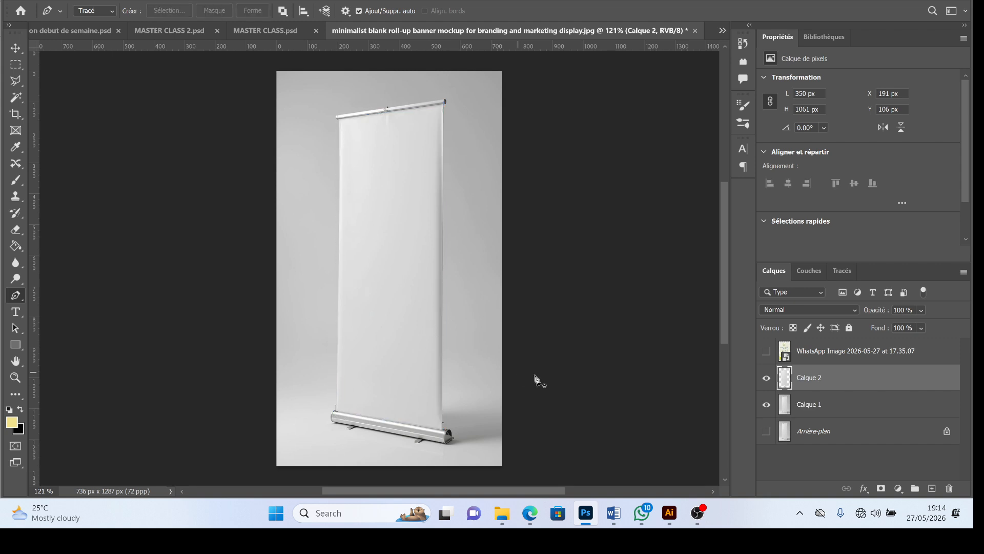
{"action": "left_click", "coordinate": [769, 405]}
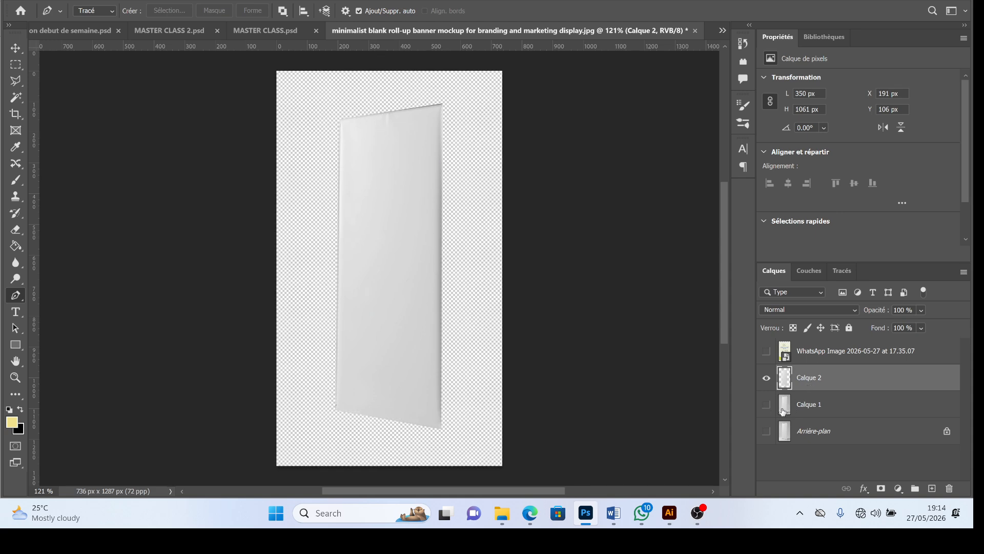
{"action": "left_click", "coordinate": [767, 351]}
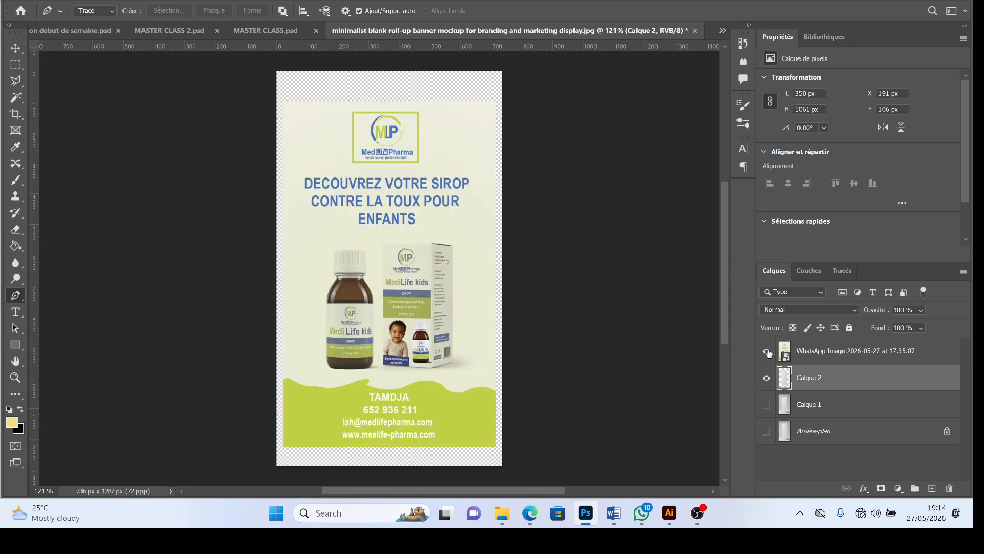
{"action": "left_click", "coordinate": [768, 351]}
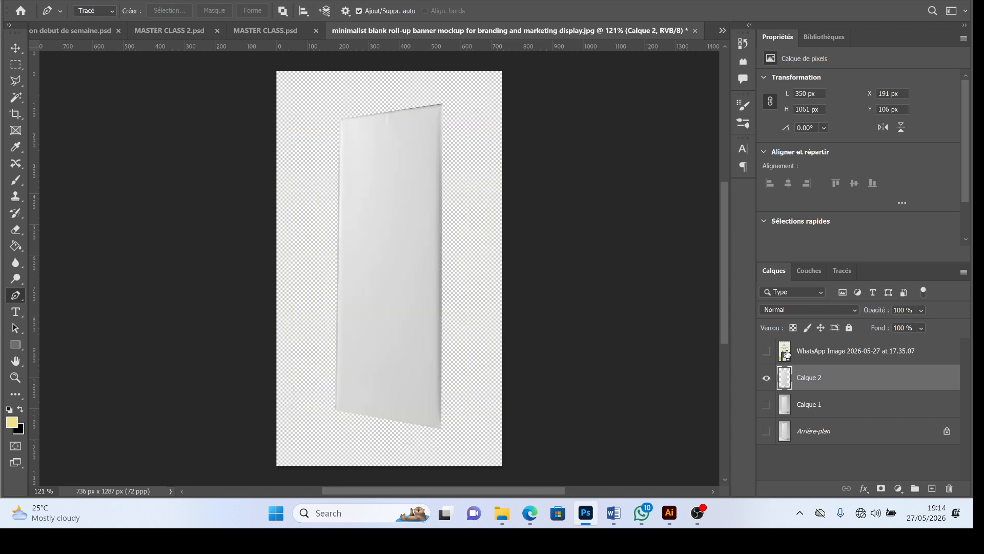
{"action": "left_click", "coordinate": [767, 351]}
{"action": "left_click", "coordinate": [766, 405]}
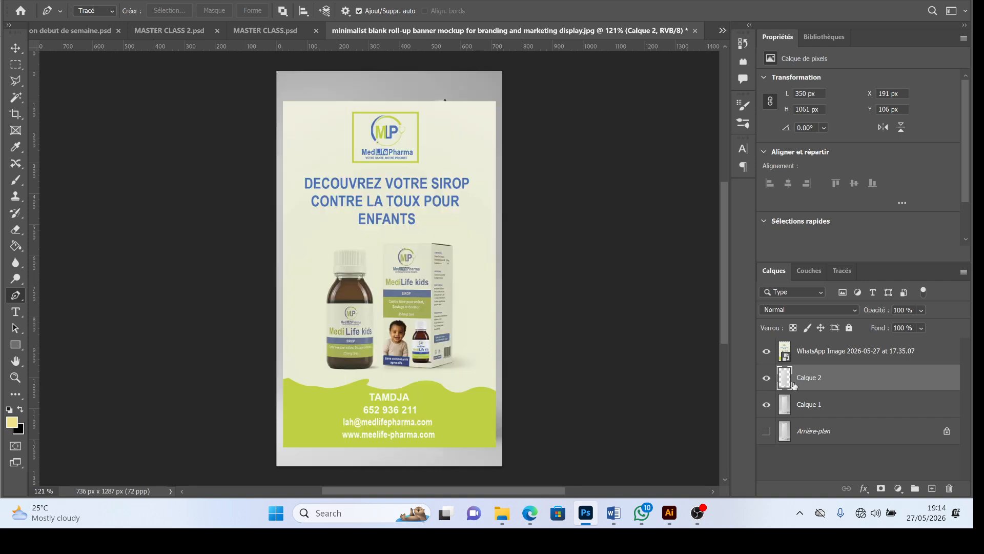
Clip the poster layer to the banner panel layer and set its blend mode to Produit
{"action": "left_click", "coordinate": [821, 353]}
{"action": "right_click", "coordinate": [821, 355]}
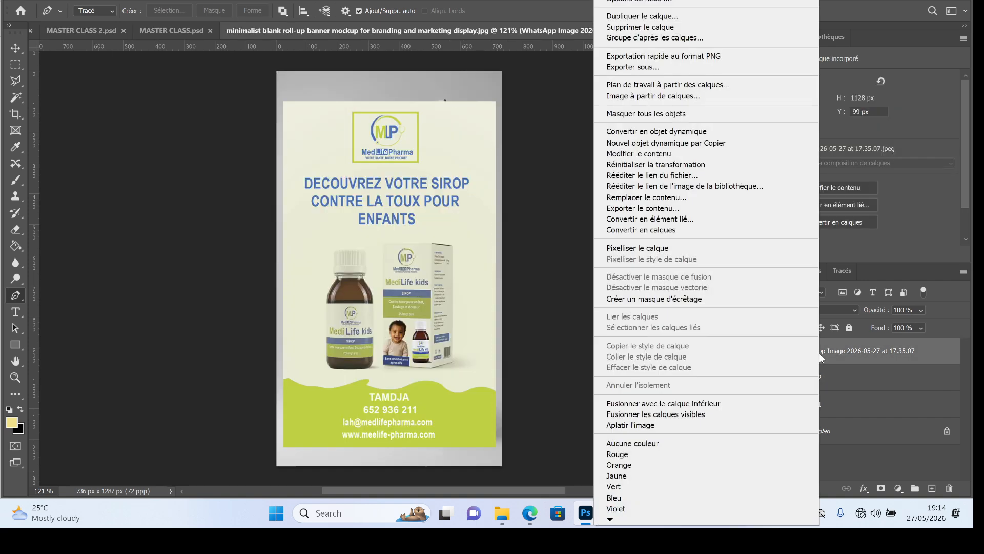
{"action": "left_click", "coordinate": [654, 299]}
{"action": "left_click", "coordinate": [816, 309]}
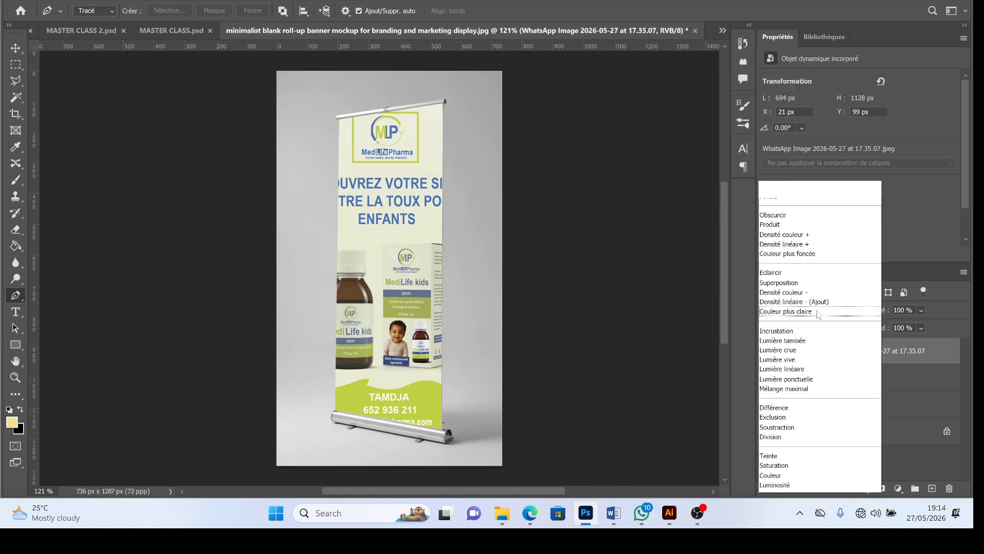
{"action": "left_click", "coordinate": [779, 224]}
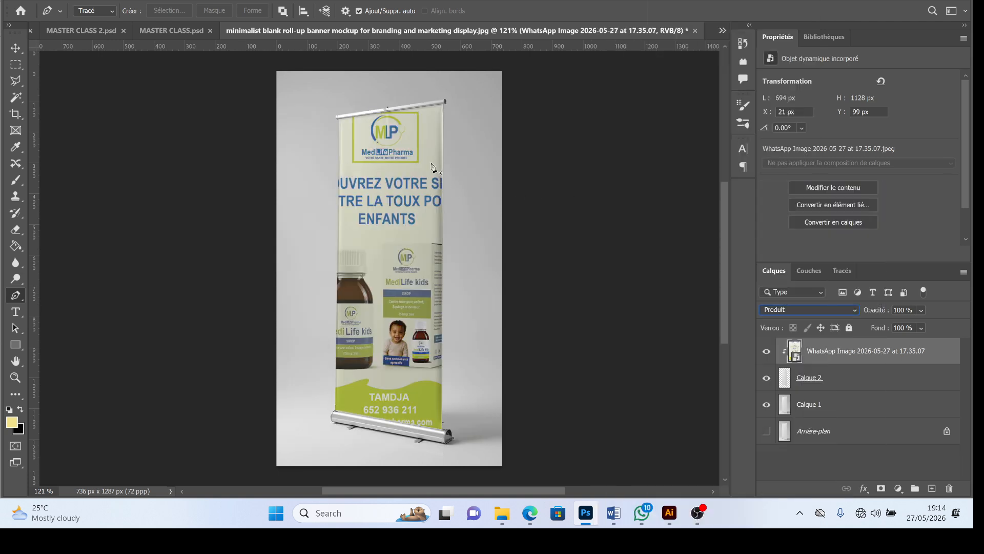
Start transforming the poster layer with the Move tool and adjust its scale to about 87% over the banner
{"action": "left_click", "coordinate": [15, 49]}
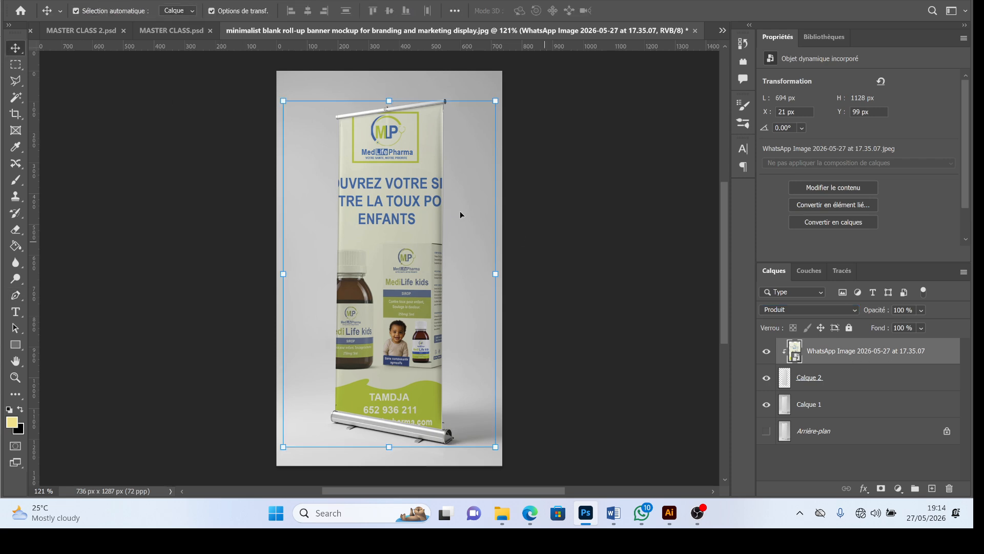
{"action": "left_click", "coordinate": [495, 101]}
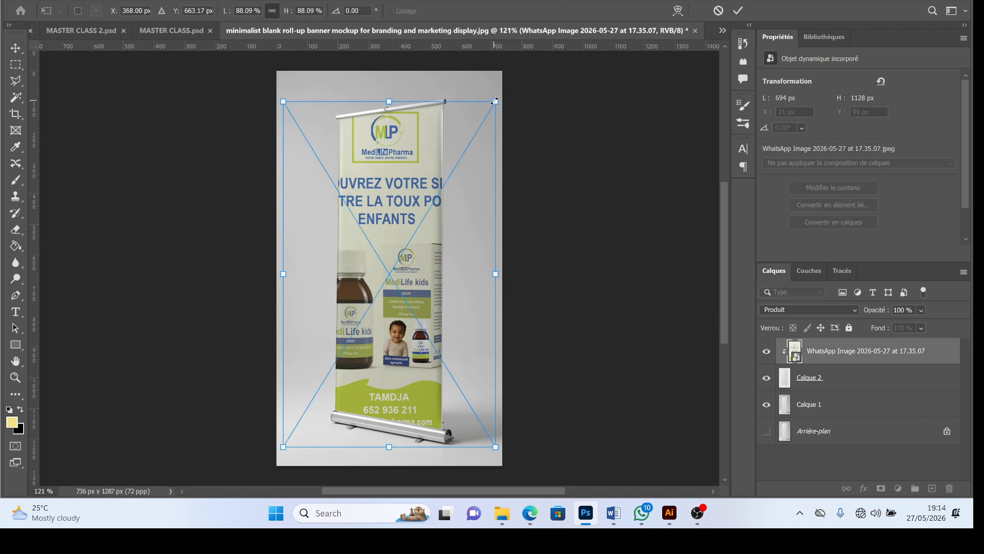
{"action": "left_click_drag", "start_coordinate": [495, 101], "coordinate": [494, 104]}
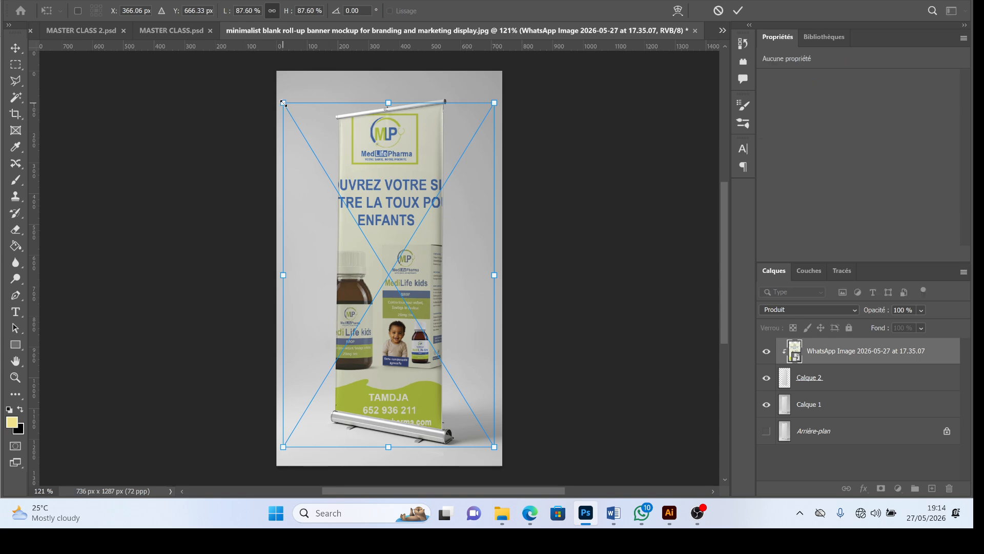
{"action": "left_click_drag", "start_coordinate": [282, 102], "coordinate": [304, 113]}
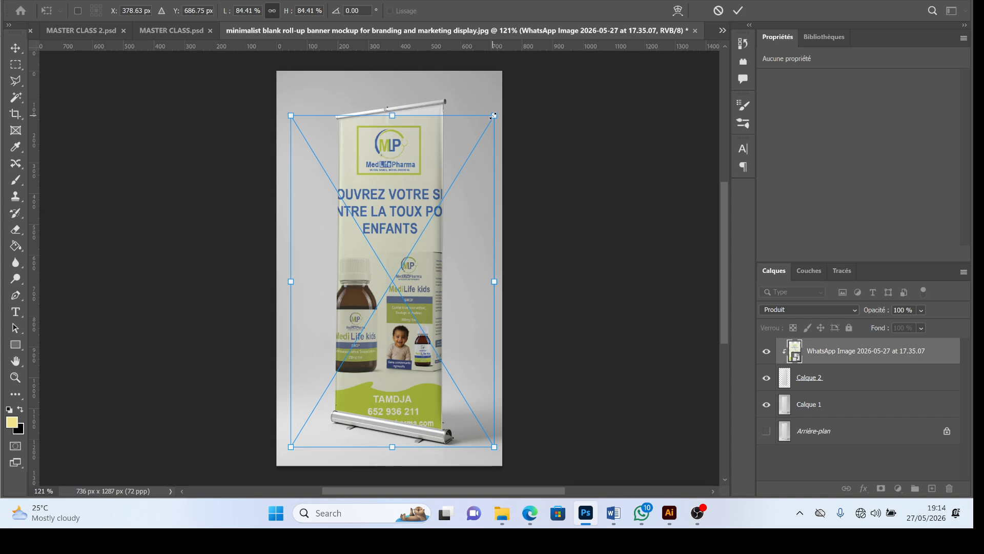
{"action": "left_click_drag", "start_coordinate": [494, 116], "coordinate": [508, 104]}
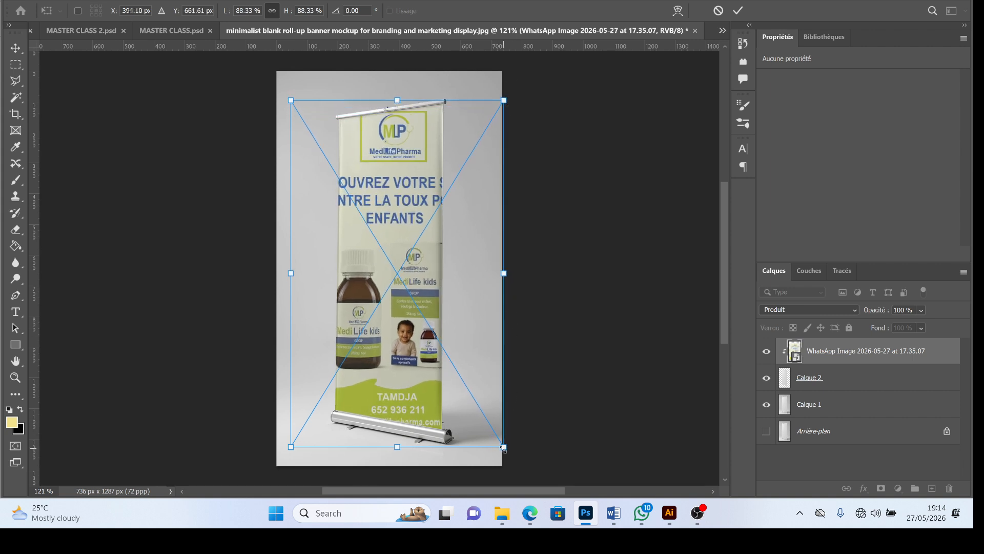
{"action": "mouse_move", "coordinate": [504, 447]}
{"action": "left_mouse_down"}
{"action": "mouse_move", "coordinate": [491, 445]}
{"action": "mouse_move", "coordinate": [497, 451]}
{"action": "left_mouse_up"}
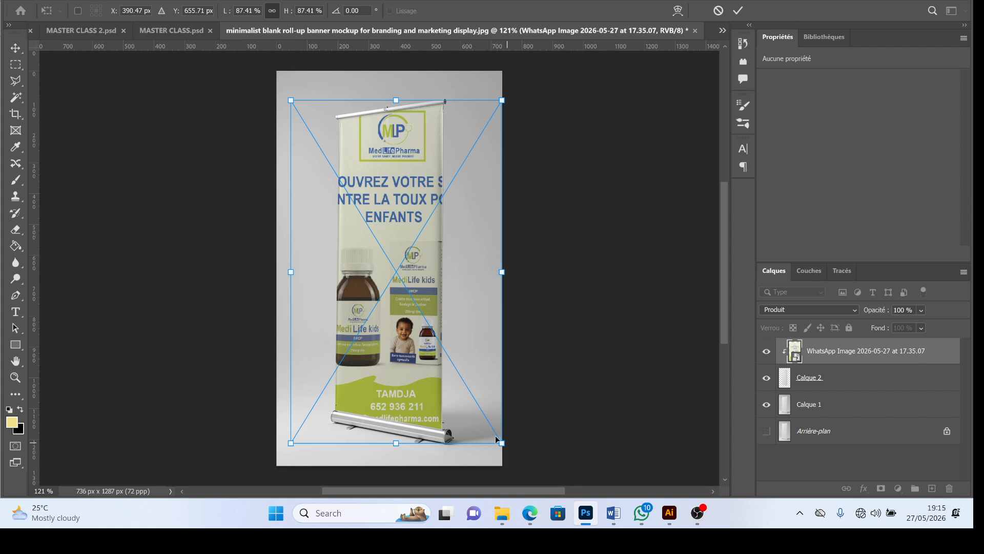
Distort the poster by moving its four corners onto the matching corners of the banner panel to follow its perspective
{"action": "left_click_drag", "start_coordinate": [503, 444], "coordinate": [444, 437]}
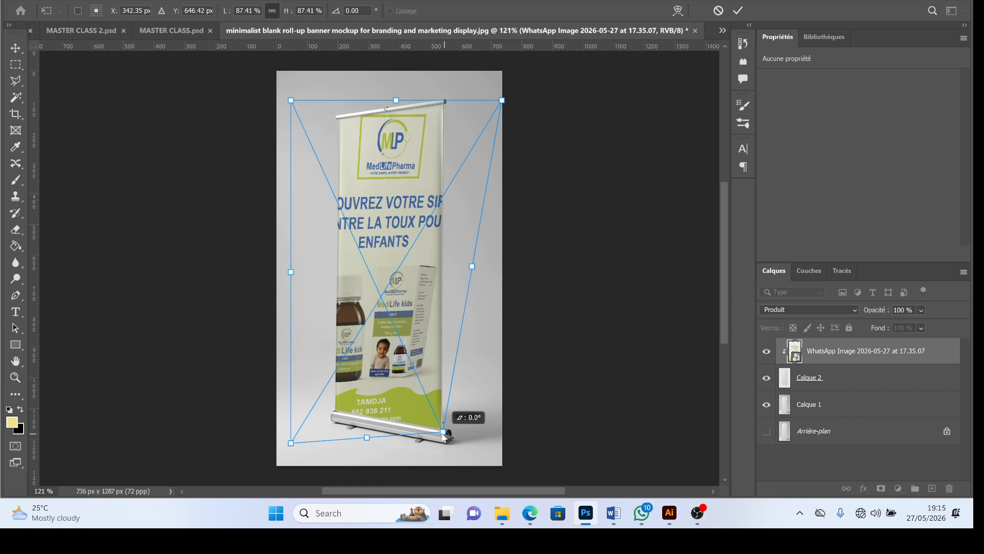
{"action": "left_click_drag", "start_coordinate": [444, 437], "coordinate": [443, 437]}
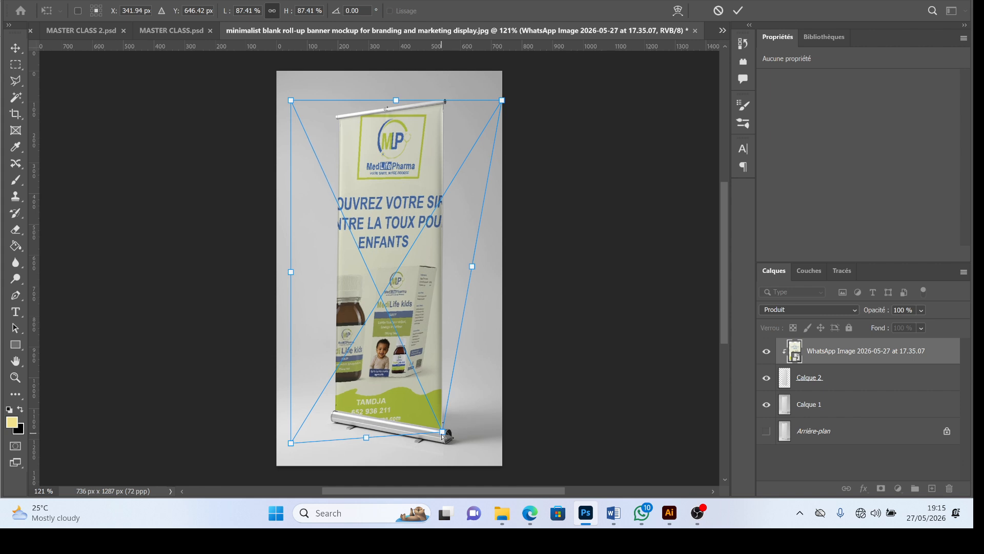
{"action": "left_click_drag", "start_coordinate": [291, 447], "coordinate": [335, 412]}
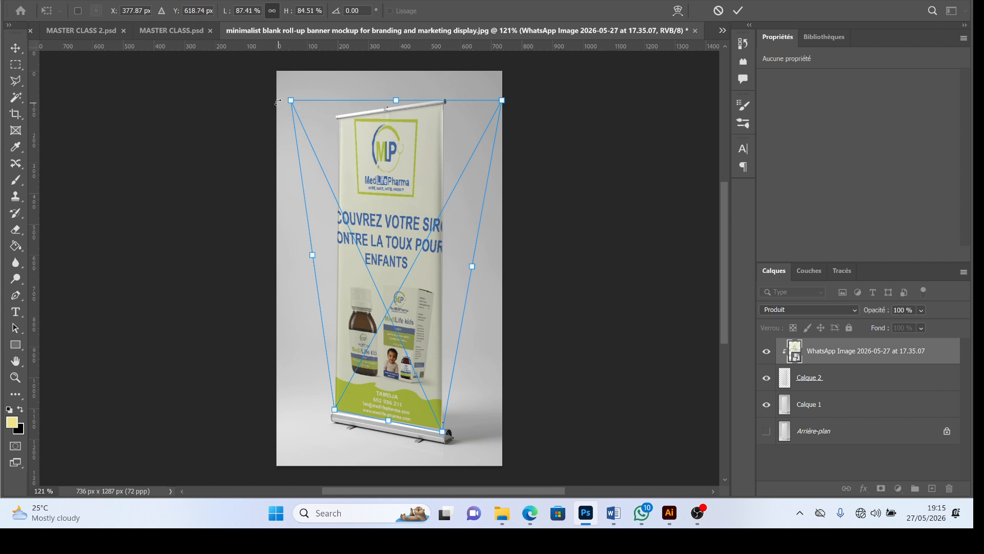
{"action": "left_click_drag", "start_coordinate": [290, 104], "coordinate": [340, 120]}
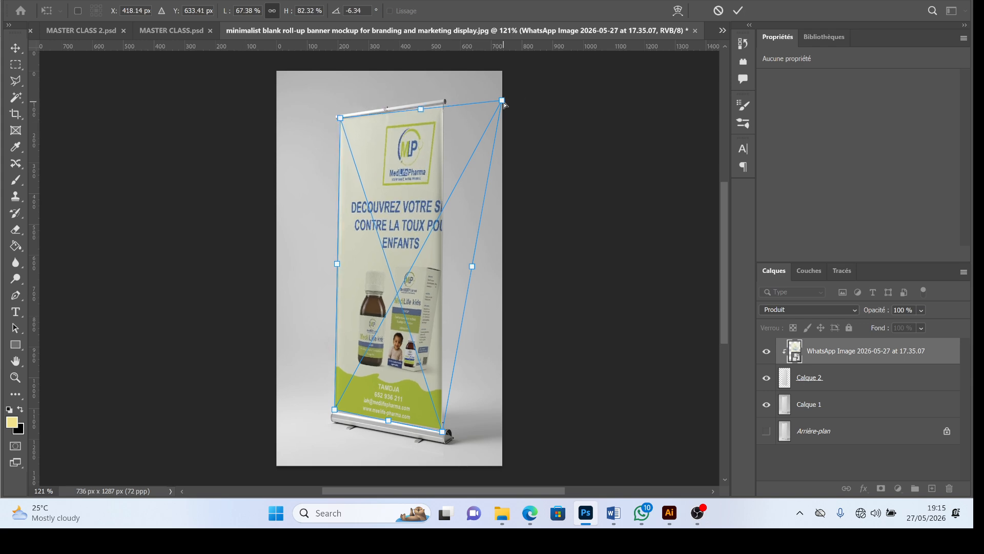
{"action": "left_click_drag", "start_coordinate": [503, 102], "coordinate": [447, 111]}
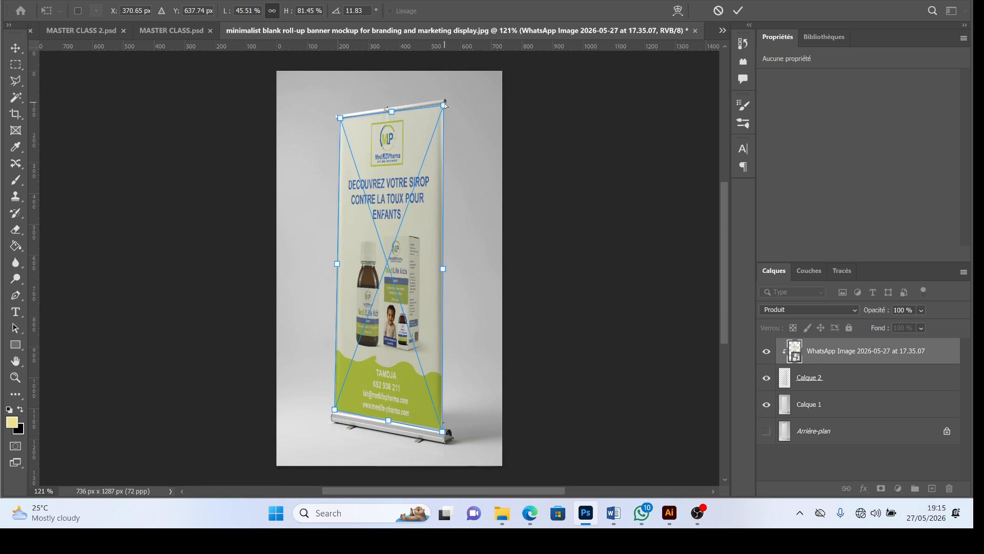
{"action": "left_click_drag", "start_coordinate": [444, 106], "coordinate": [445, 105]}
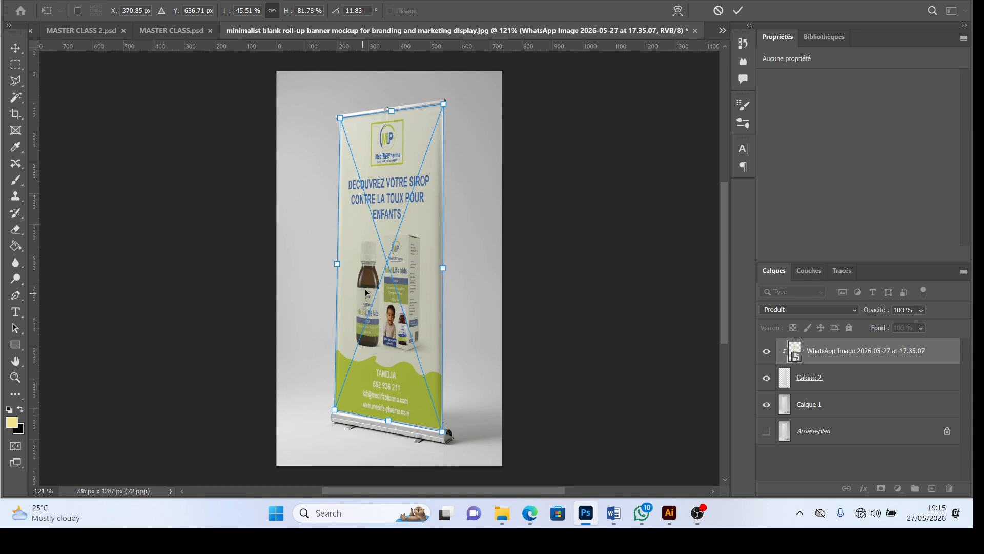
Fine-tune the poster's upper-left corner so it meets the panel's corner just below the top rail
{"action": "scroll", "coordinate": [352, 171], "scroll_direction": "up", "scroll_amount": 8}
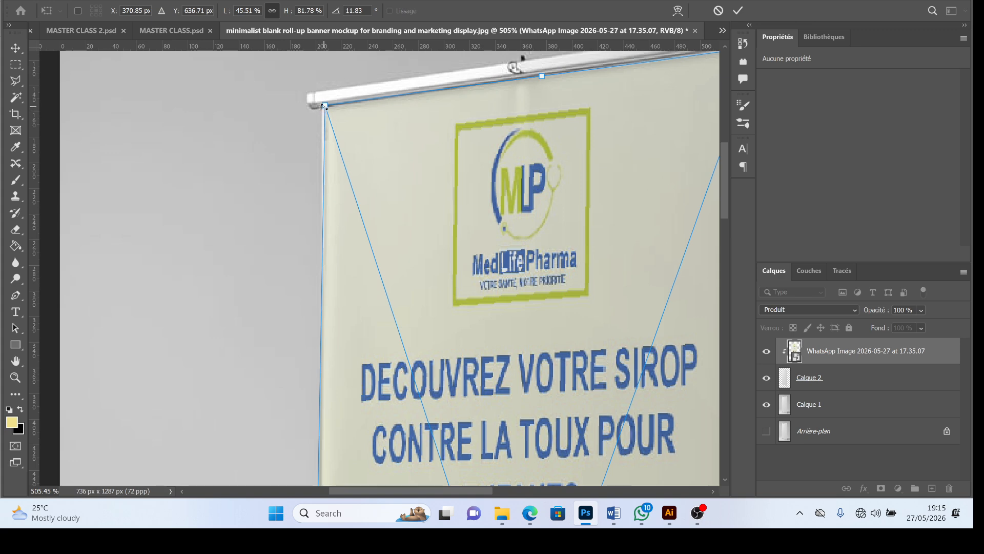
{"action": "left_click_drag", "start_coordinate": [325, 109], "coordinate": [322, 112]}
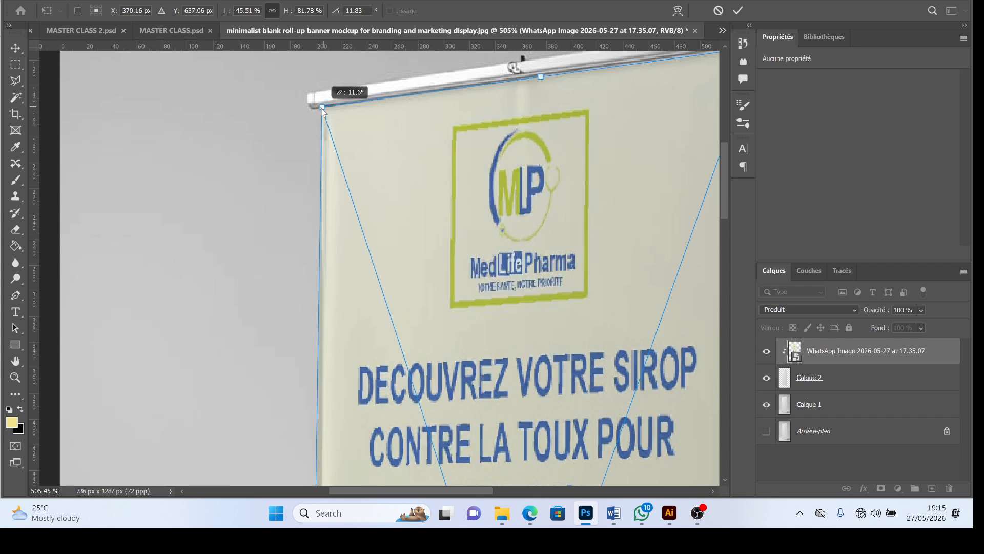
{"action": "scroll", "coordinate": [449, 141], "scroll_direction": "down", "scroll_amount": 2}
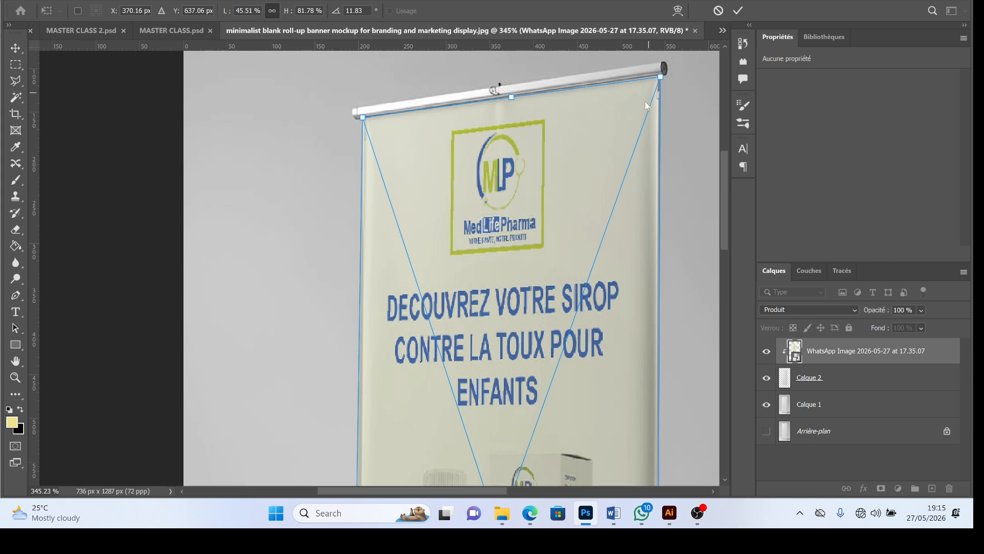
Align the poster's two lower corners with the panel's edge along the banner base and apply the transformation
{"action": "key", "text": "alt+space"}
{"action": "left_click", "coordinate": [598, 219]}
{"action": "scroll", "coordinate": [544, 181], "scroll_direction": "down", "scroll_amount": 10}
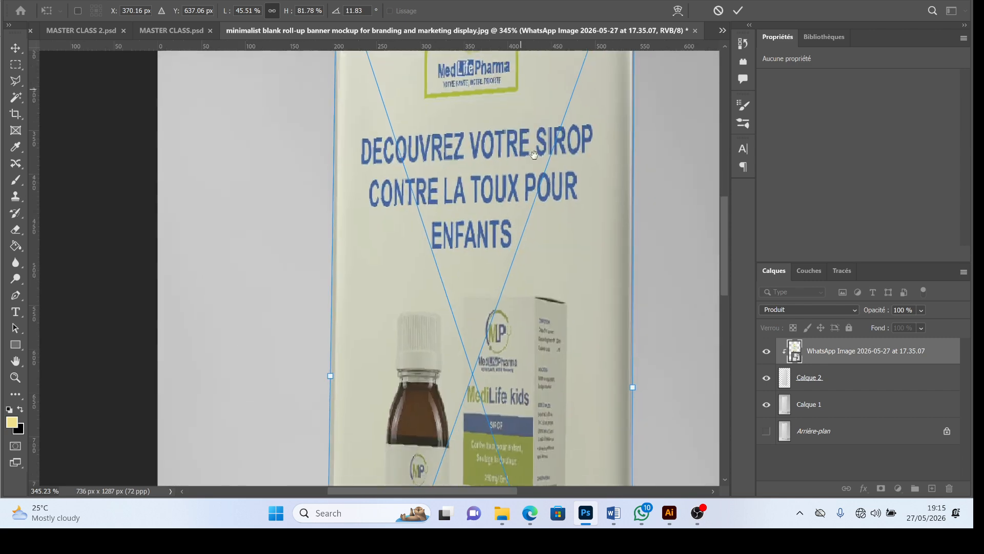
{"action": "scroll", "coordinate": [534, 352], "scroll_direction": "down", "scroll_amount": 5}
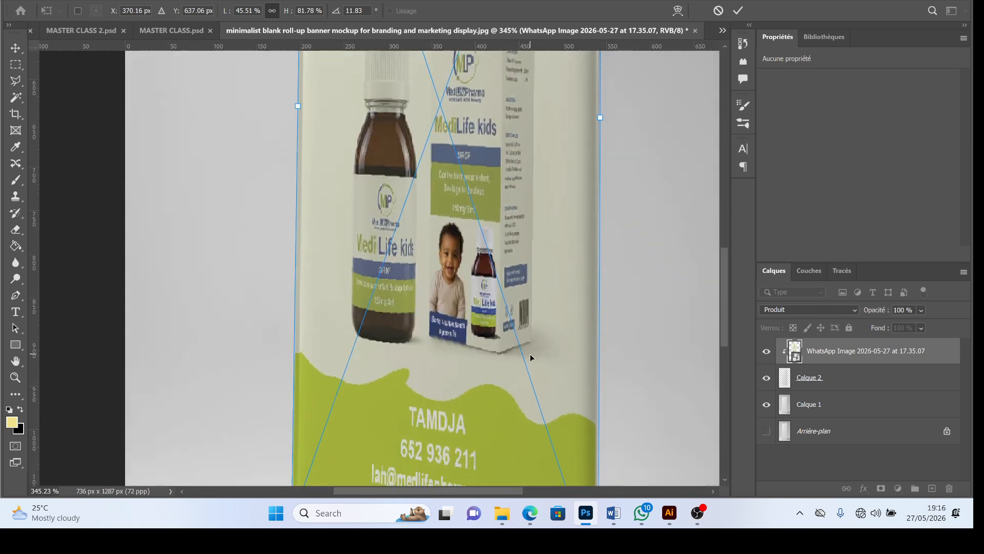
{"action": "scroll", "coordinate": [530, 357], "scroll_direction": "down", "scroll_amount": 1}
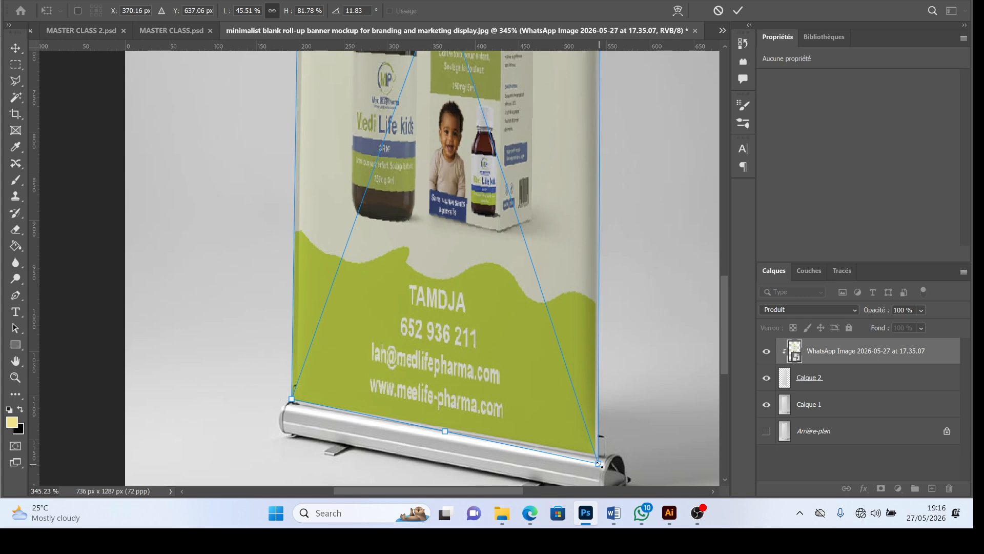
{"action": "left_click_drag", "start_coordinate": [601, 465], "coordinate": [602, 460]}
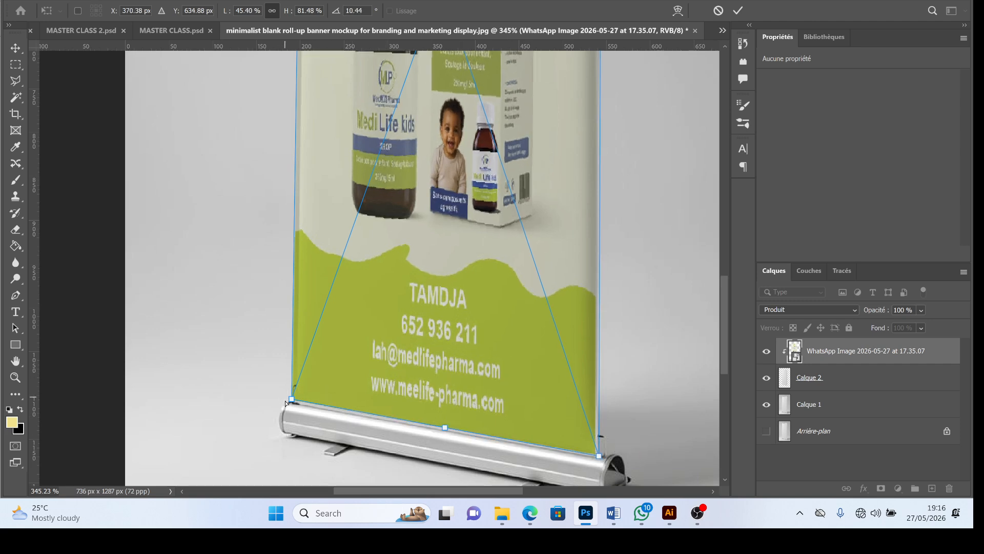
{"action": "left_click_drag", "start_coordinate": [292, 403], "coordinate": [296, 408]}
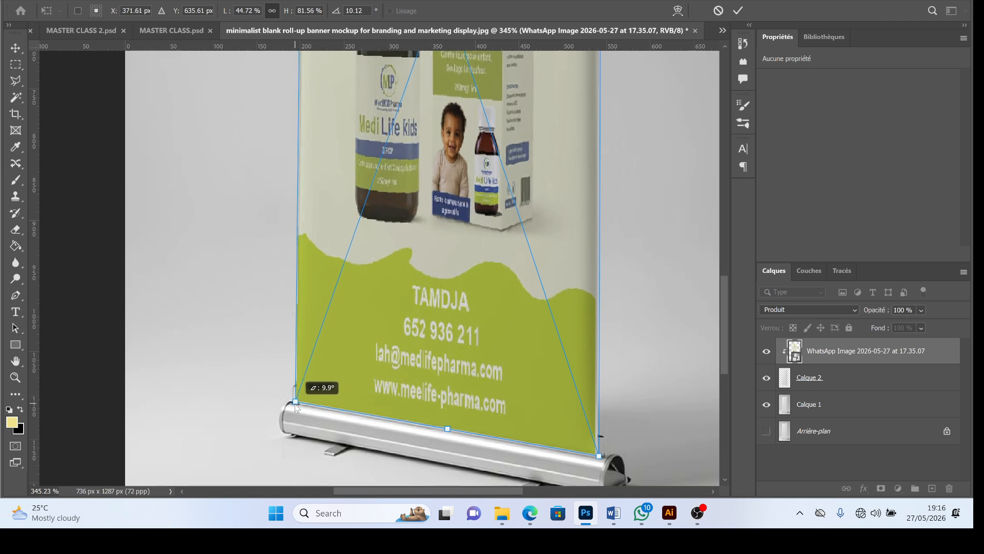
{"action": "scroll", "coordinate": [248, 262], "scroll_direction": "down", "scroll_amount": 6}
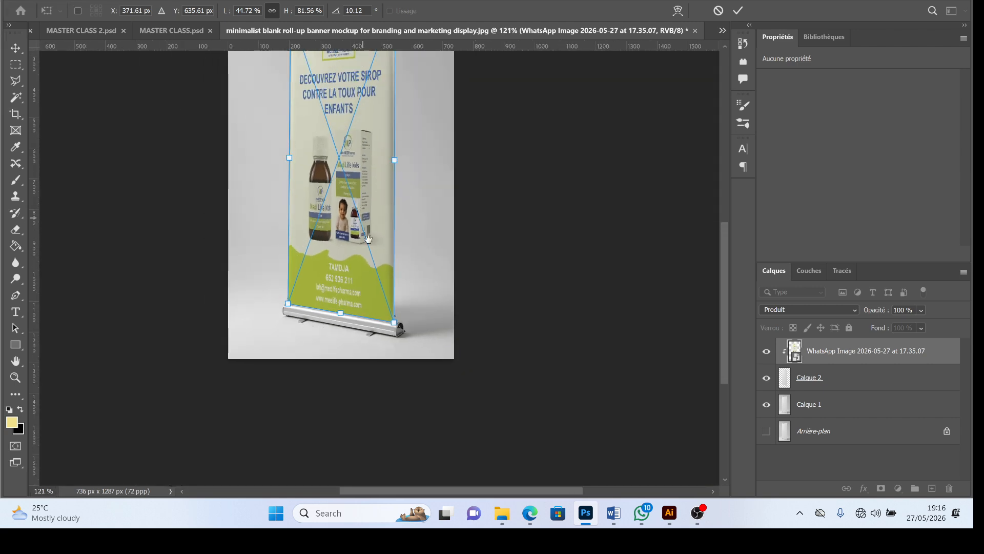
{"action": "left_click_drag", "start_coordinate": [390, 295], "coordinate": [418, 415]}
{"action": "left_click", "coordinate": [14, 53]}
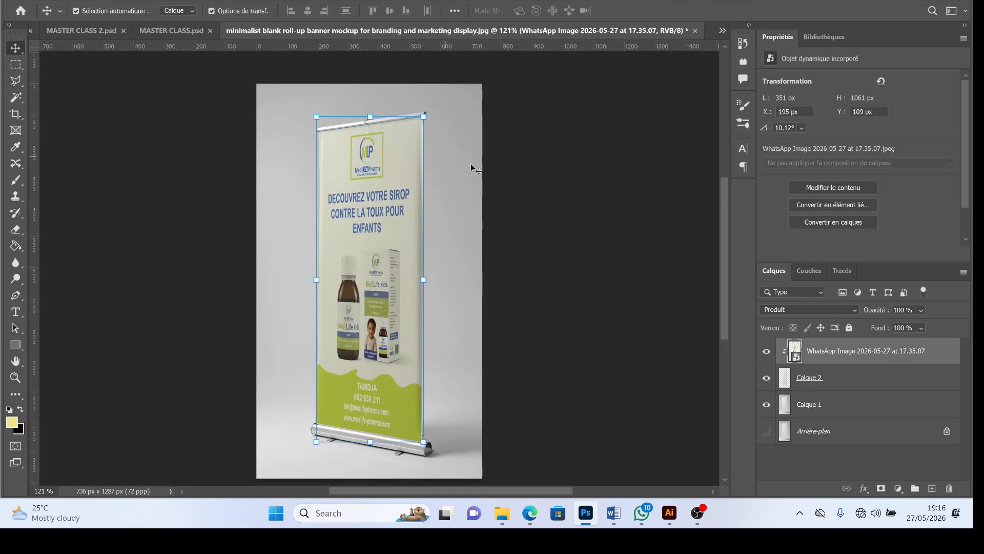
Deselect the poster layer and examine the banner mockup both close up and as a whole
{"action": "left_click", "coordinate": [576, 186]}
{"action": "scroll", "coordinate": [440, 197], "scroll_direction": "down", "scroll_amount": 3}
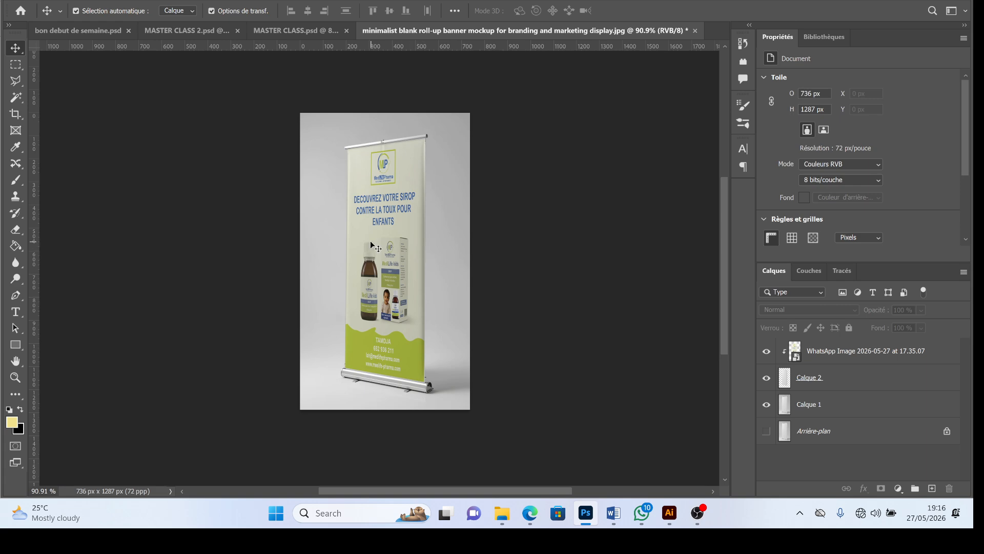
{"action": "scroll", "coordinate": [373, 248], "scroll_direction": "up", "scroll_amount": 1}
{"action": "scroll", "coordinate": [373, 249], "scroll_direction": "up", "scroll_amount": 4}
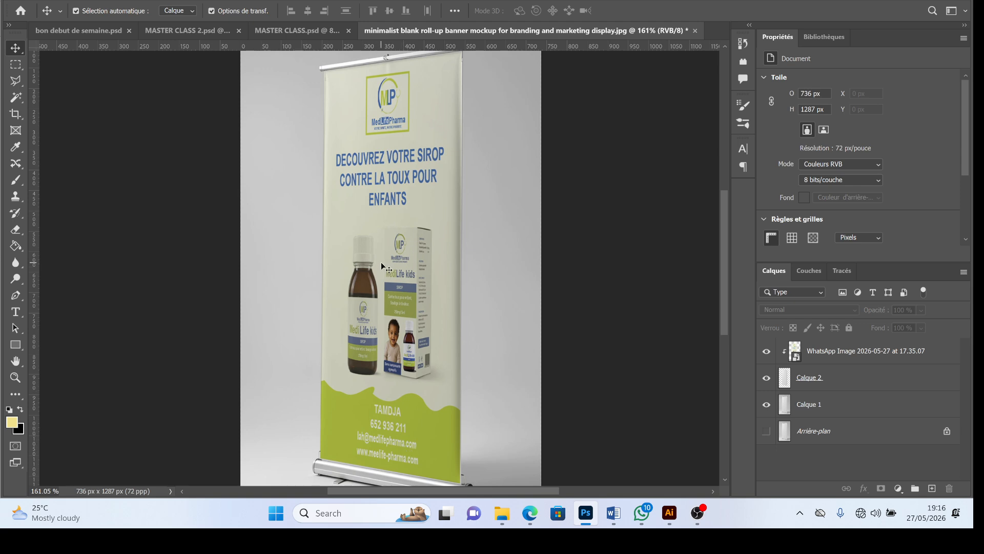
{"action": "scroll", "coordinate": [382, 264], "scroll_direction": "down", "scroll_amount": 2}
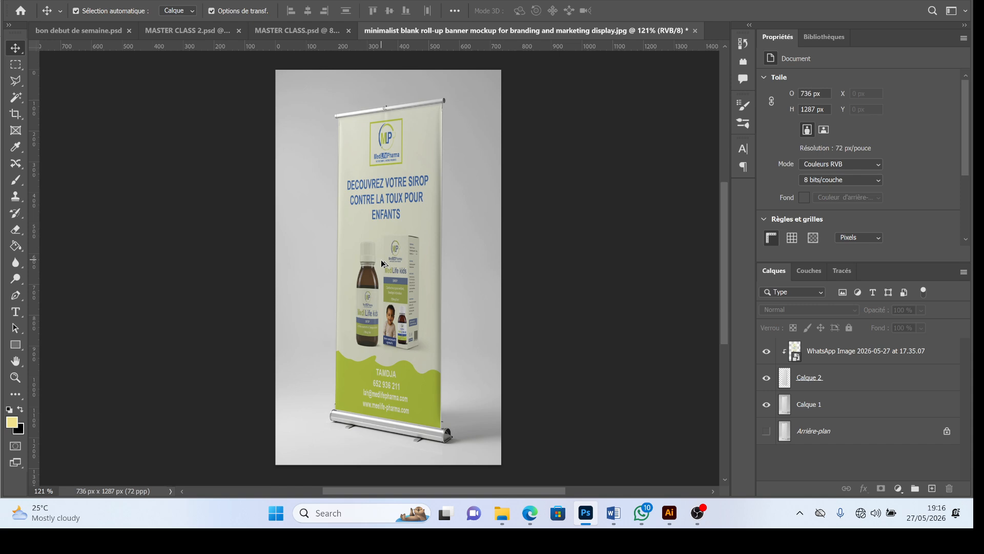
{"action": "scroll", "coordinate": [382, 264], "scroll_direction": "up", "scroll_amount": 3}
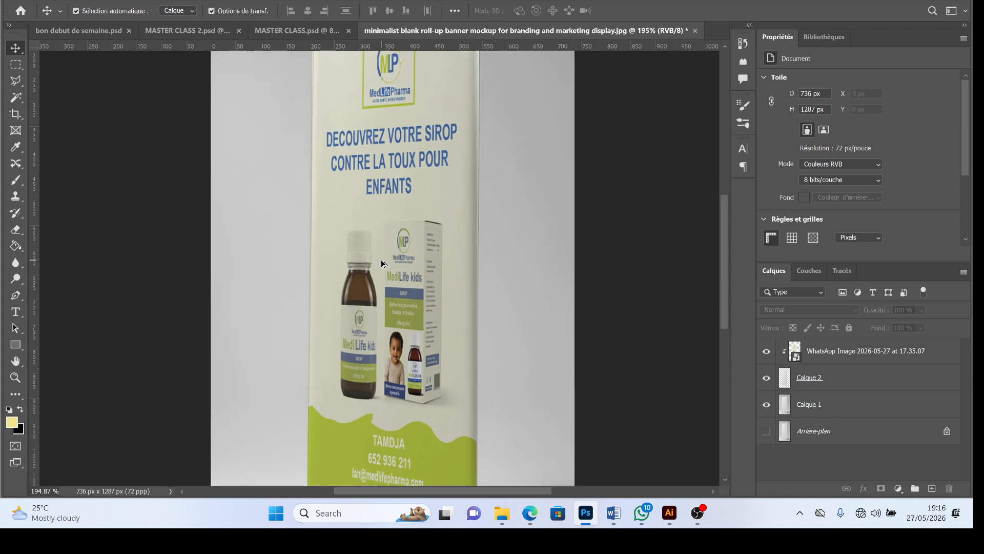
{"action": "scroll", "coordinate": [382, 264], "scroll_direction": "down", "scroll_amount": 2}
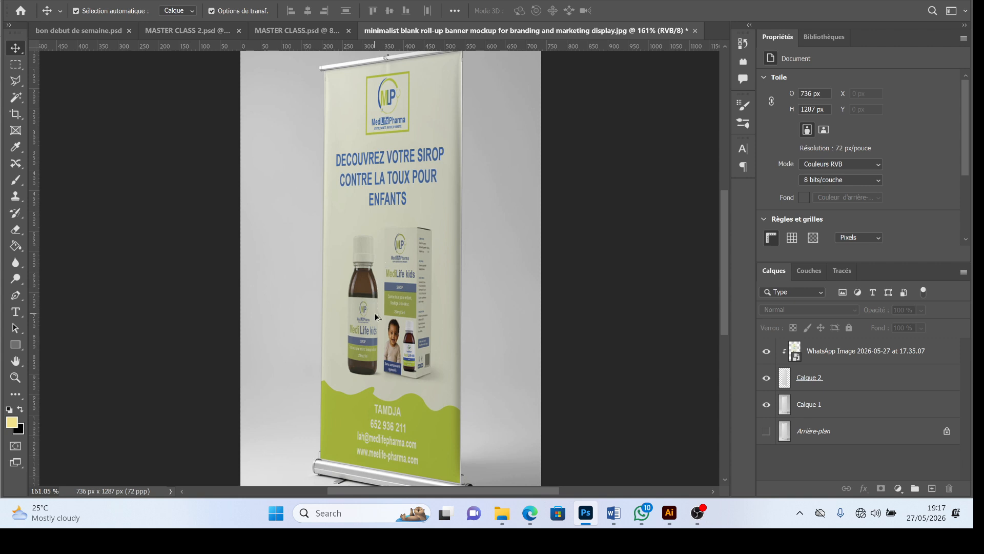
{"action": "scroll", "coordinate": [382, 313], "scroll_direction": "down", "scroll_amount": 1}
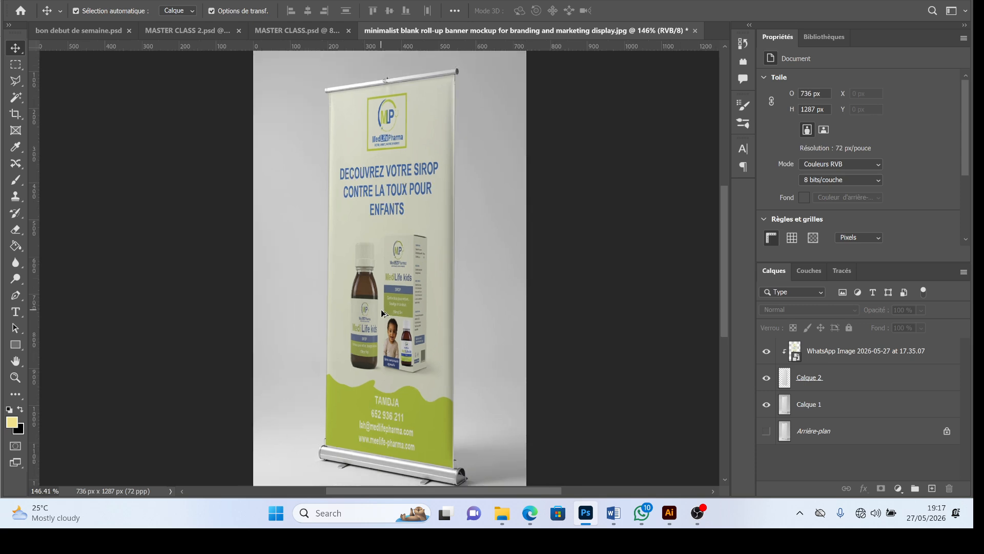
{"action": "scroll", "coordinate": [382, 312], "scroll_direction": "down", "scroll_amount": 1}
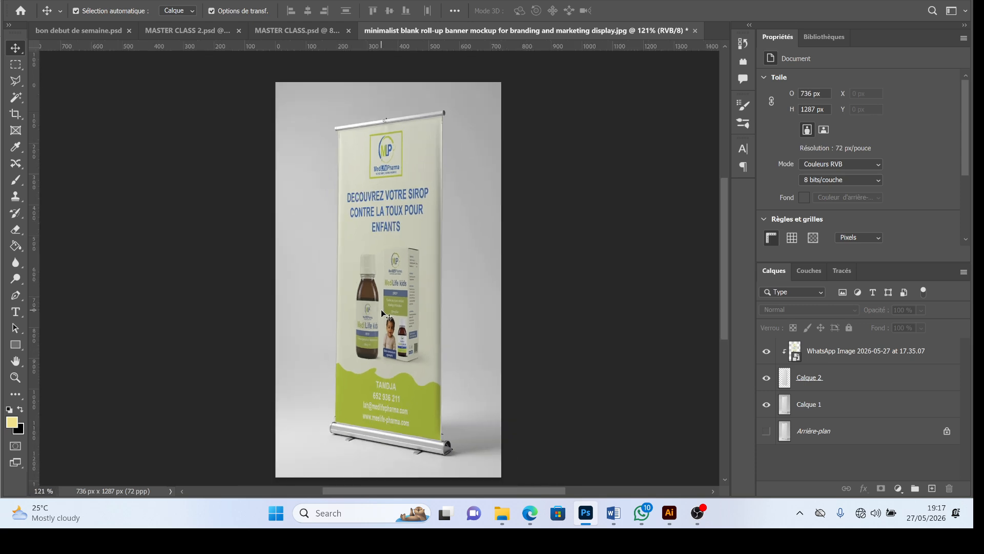